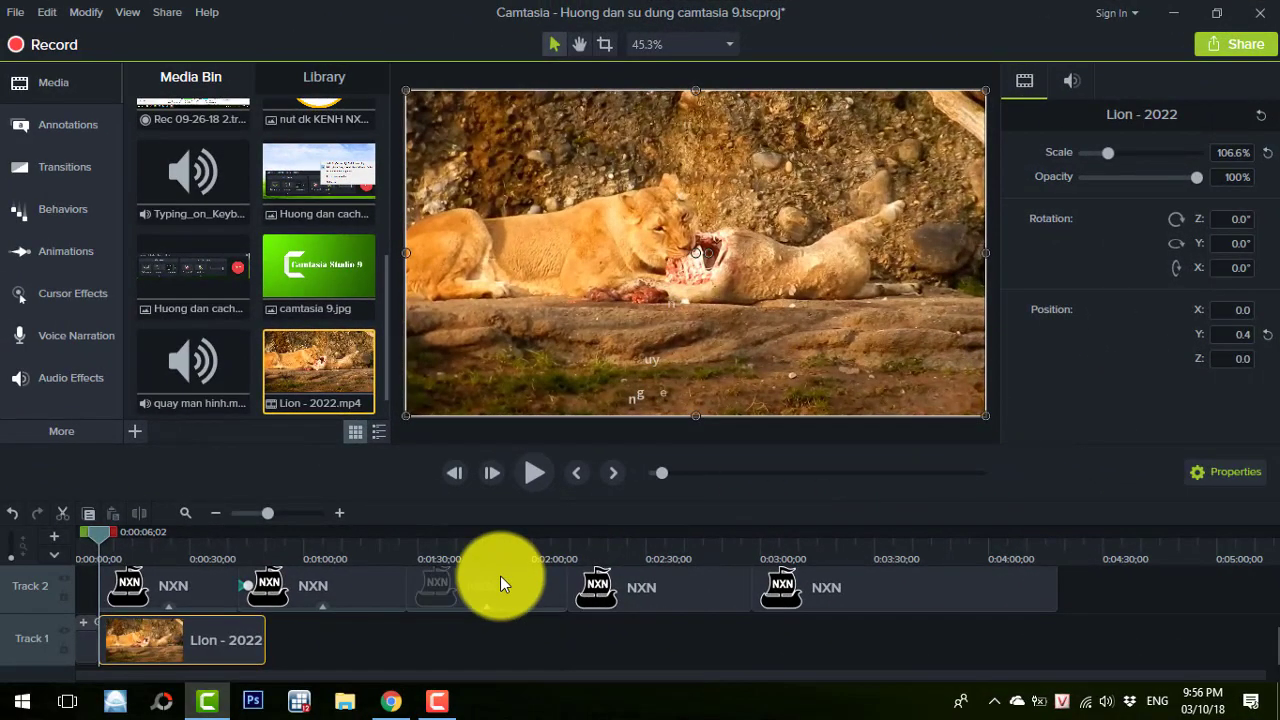
Step: Delete the lion clip from Track 1 and add Lion - 2022.mp4 back to Track 1 at the playhead
{"action": "mouse_move", "coordinate": [500, 577]}
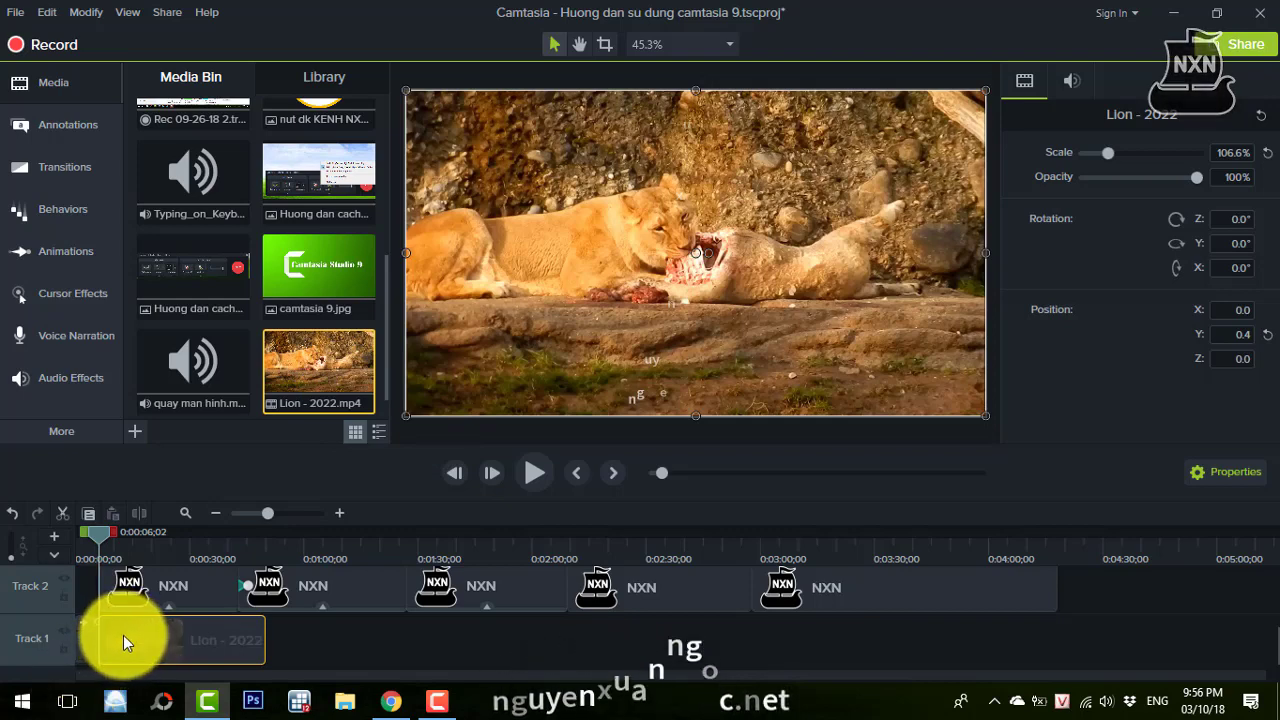
{"action": "key", "text": "Delete"}
{"action": "right_click", "coordinate": [333, 368]}
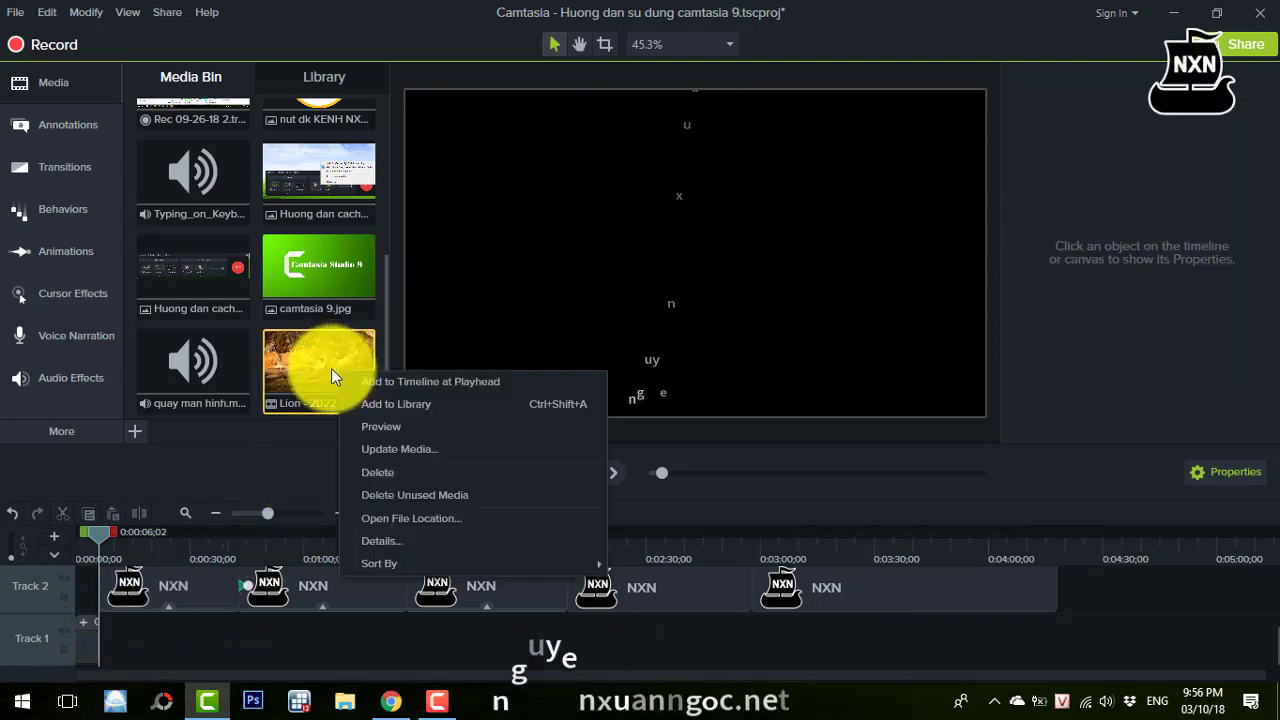
{"action": "left_click", "coordinate": [419, 379]}
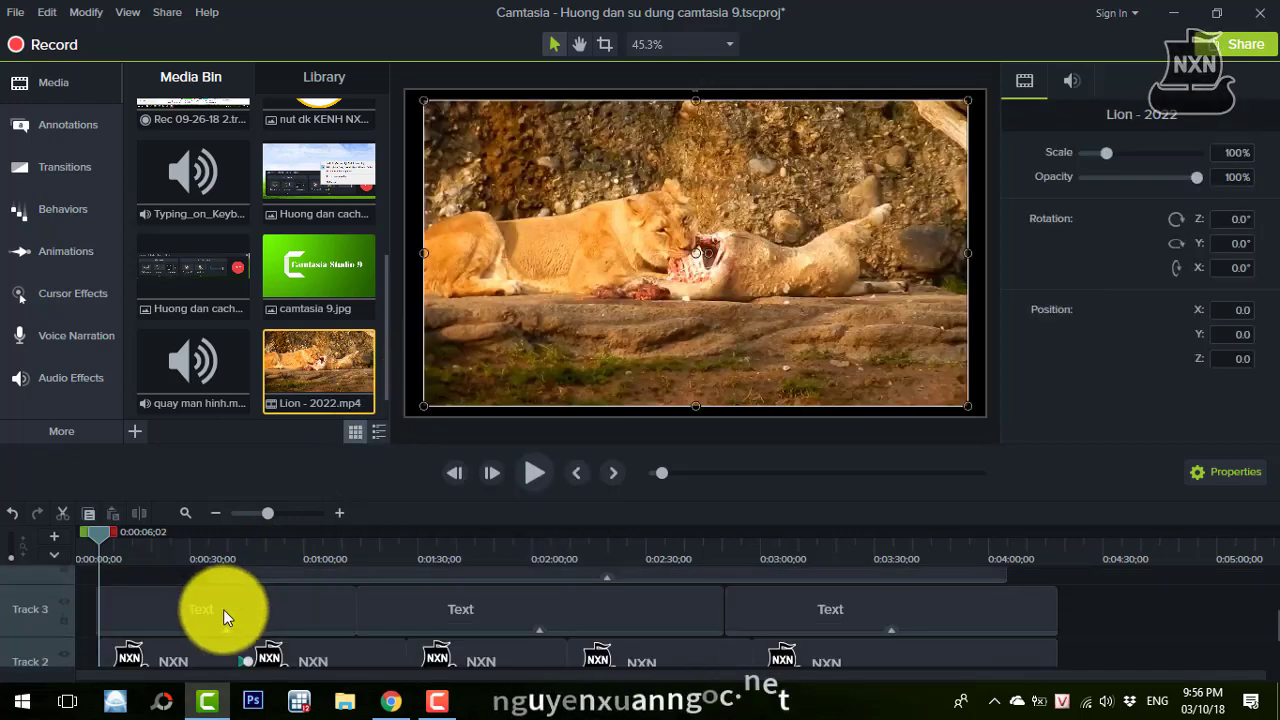
{"action": "left_click_drag", "start_coordinate": [163, 604], "coordinate": [157, 655]}
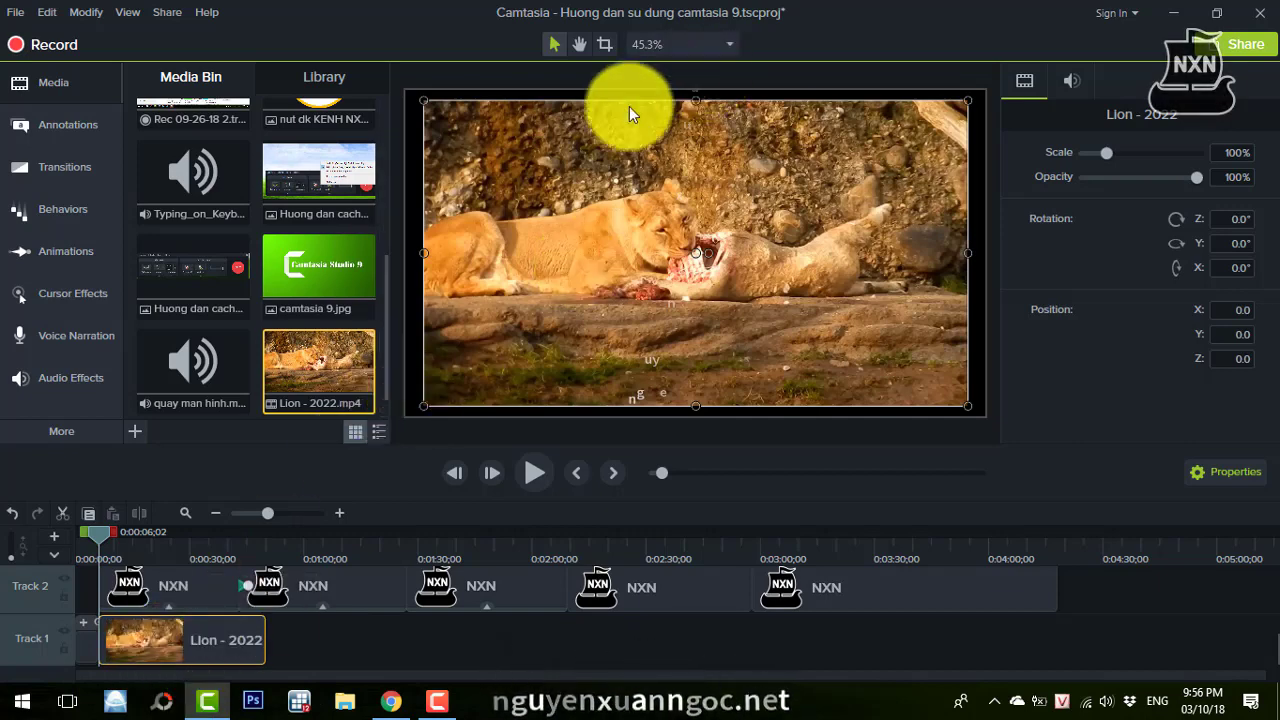
Step: Align the lion clip with the canvas's upper-left corner and enlarge it to about 106.6% so it fills the canvas
{"action": "left_click_drag", "start_coordinate": [537, 194], "coordinate": [520, 180]}
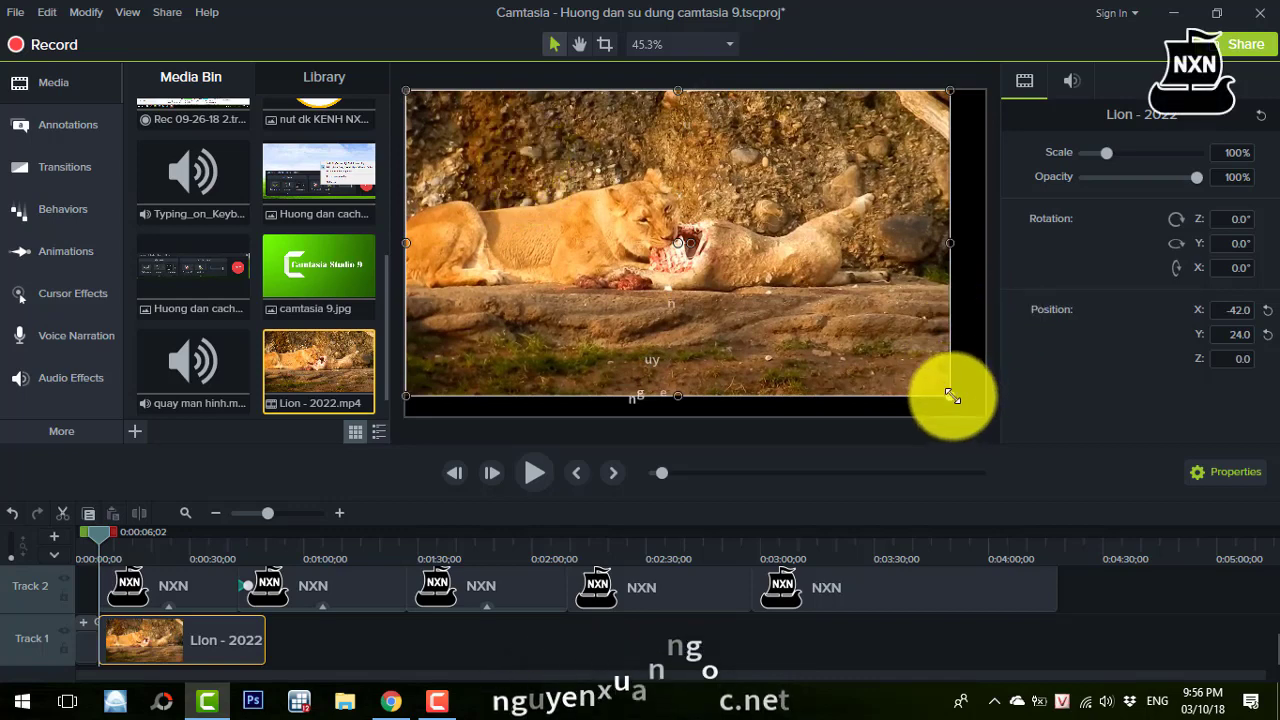
{"action": "left_click_drag", "start_coordinate": [950, 394], "coordinate": [980, 410]}
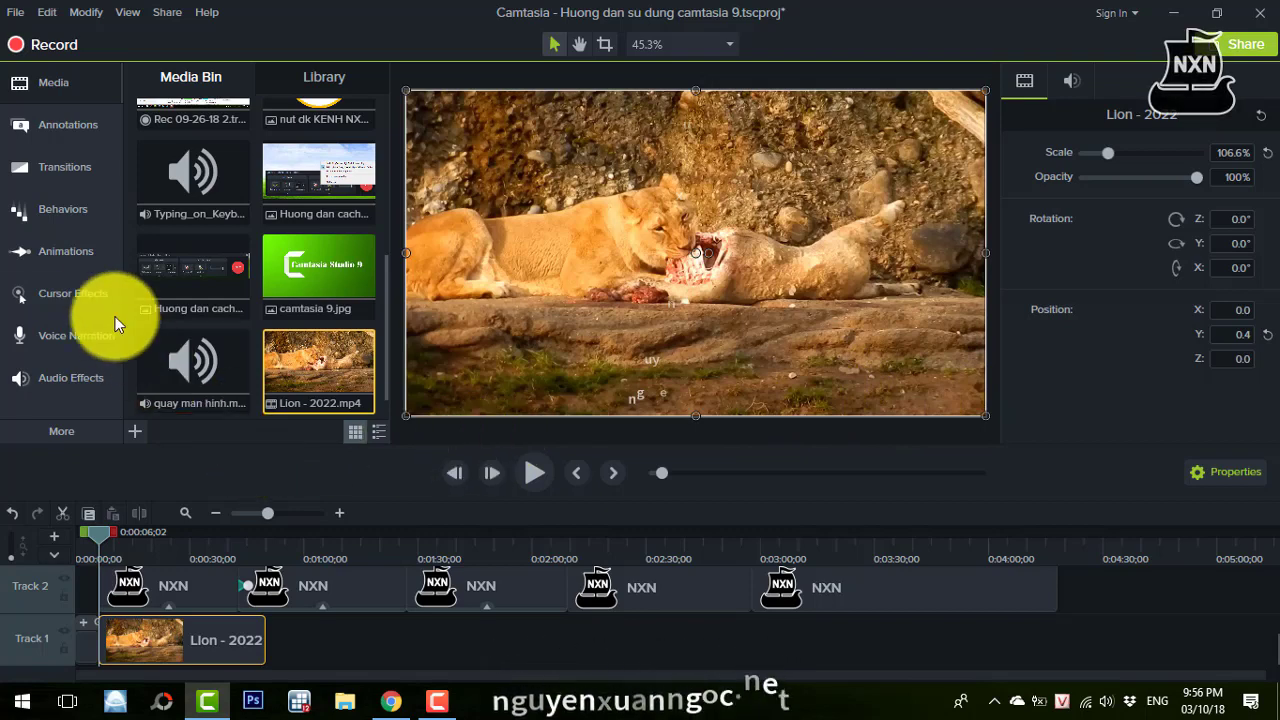
Step: Play to about 0:00:11;13 and add a Zoom-n-Pan animation there, zooming to about 136% on the frame's upper-left area
{"action": "left_click", "coordinate": [57, 251]}
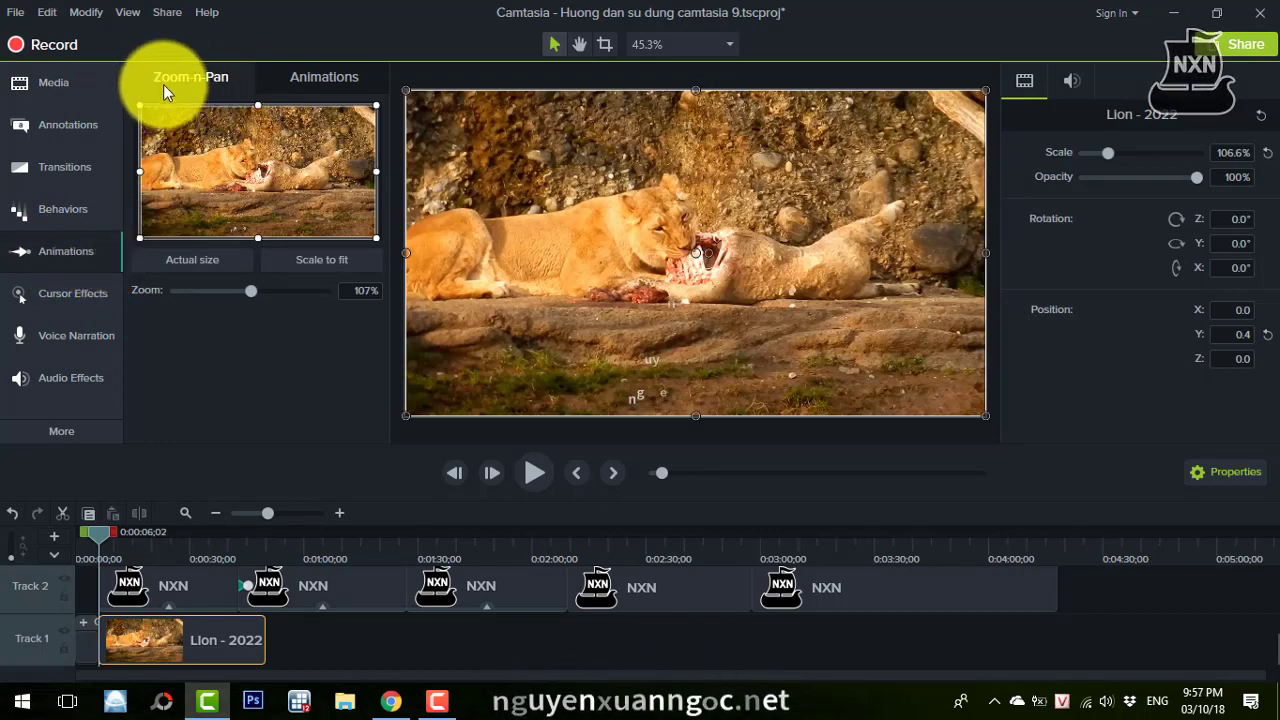
{"action": "left_click", "coordinate": [312, 72]}
{"action": "left_click", "coordinate": [214, 82]}
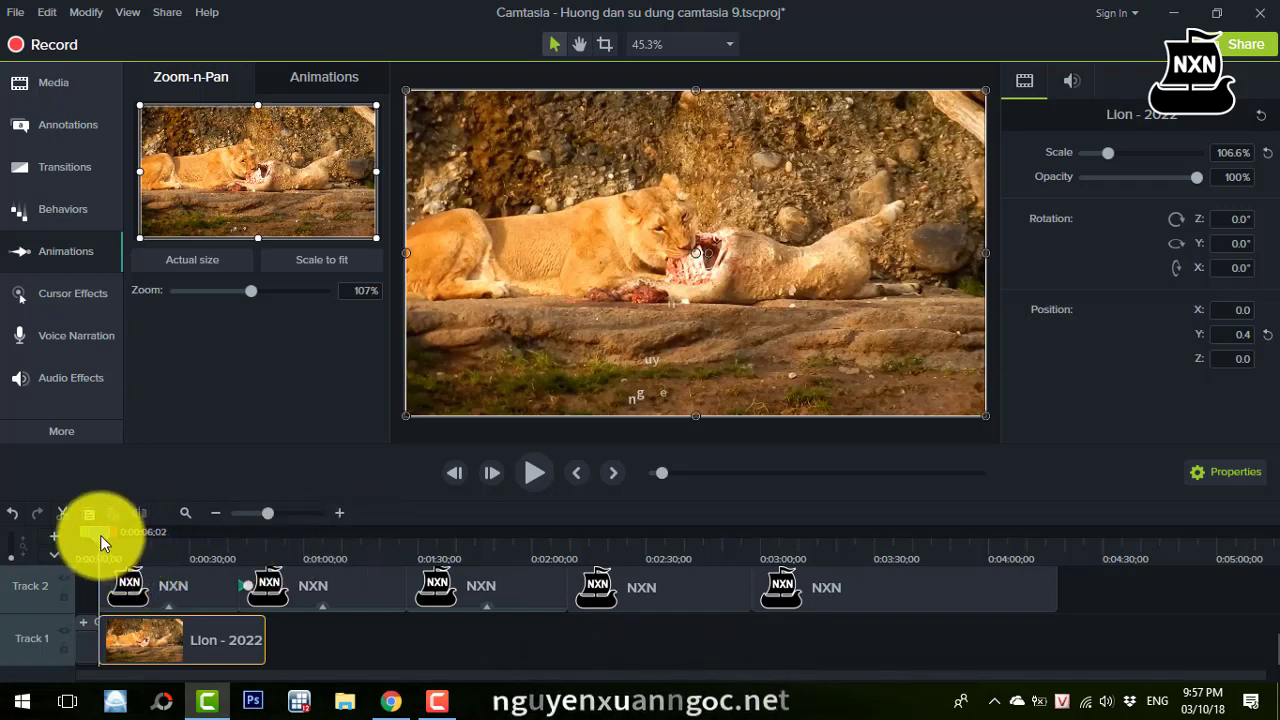
{"action": "left_click", "coordinate": [532, 471]}
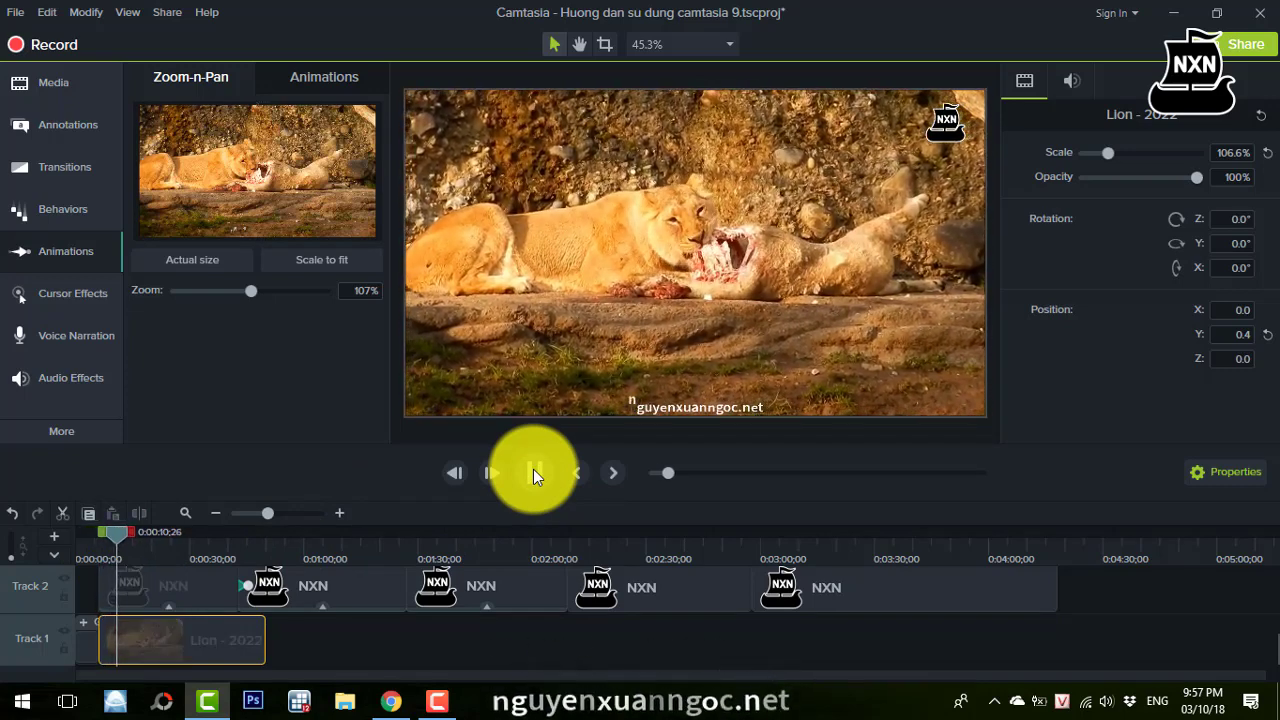
{"action": "left_click", "coordinate": [533, 471]}
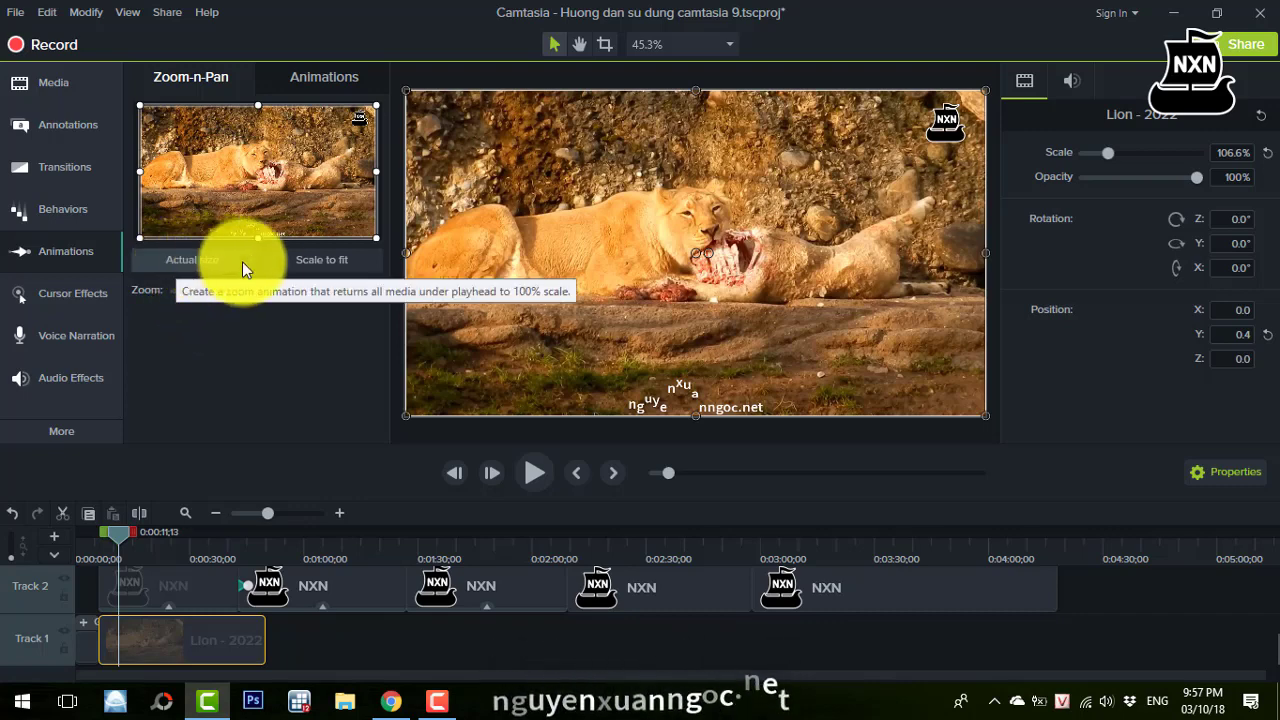
{"action": "left_click", "coordinate": [350, 259]}
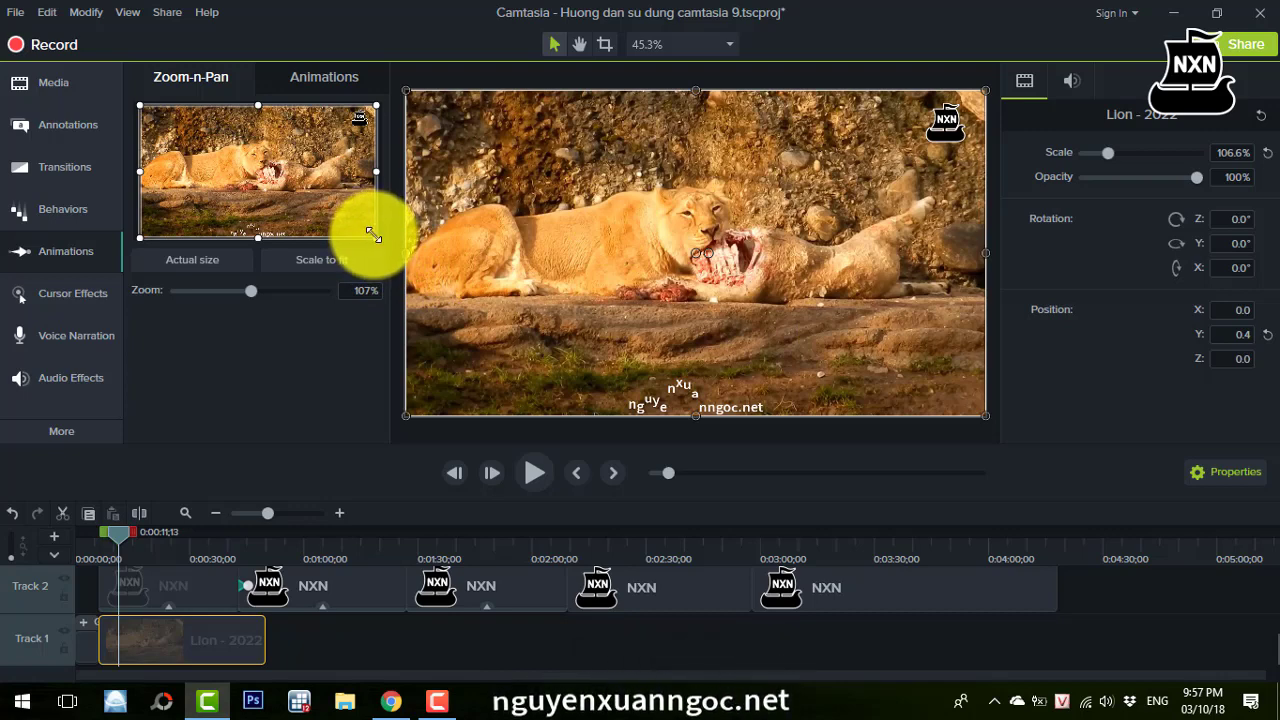
{"action": "left_click_drag", "start_coordinate": [373, 235], "coordinate": [322, 190]}
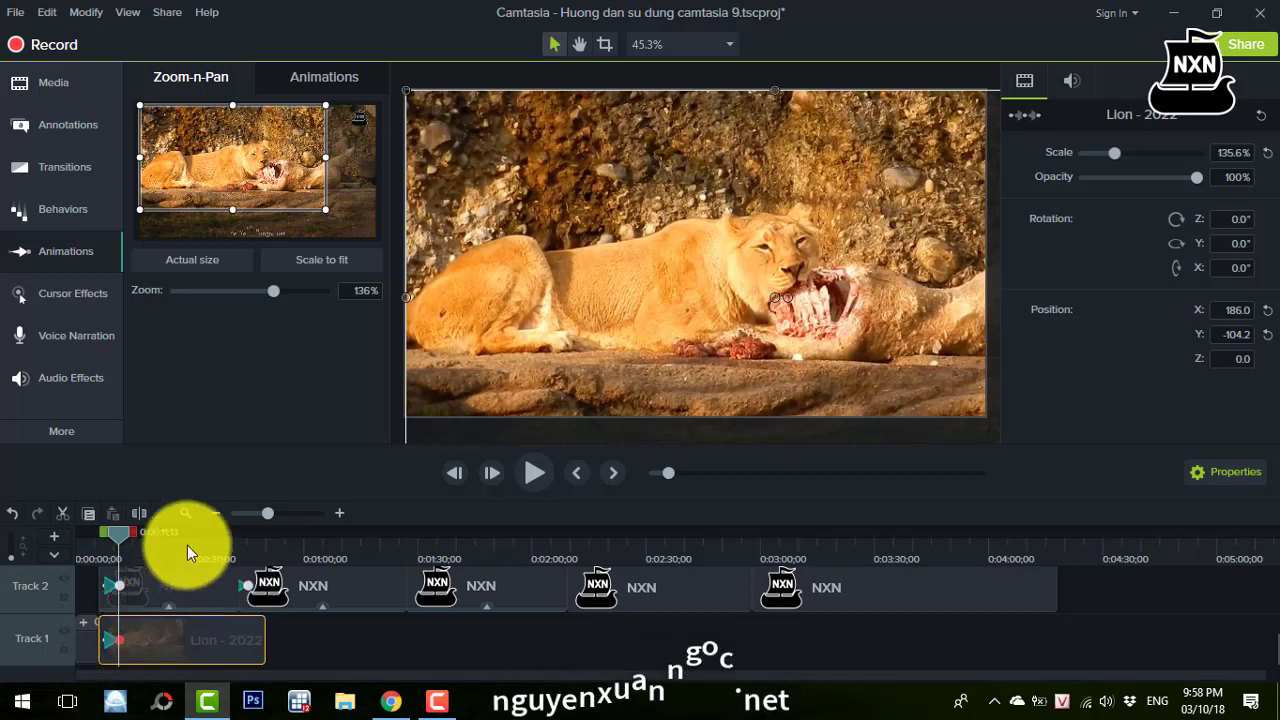
Step: Preview the zoom-in animation from near the start of the lion clip
{"action": "left_click_drag", "start_coordinate": [121, 542], "coordinate": [102, 541]}
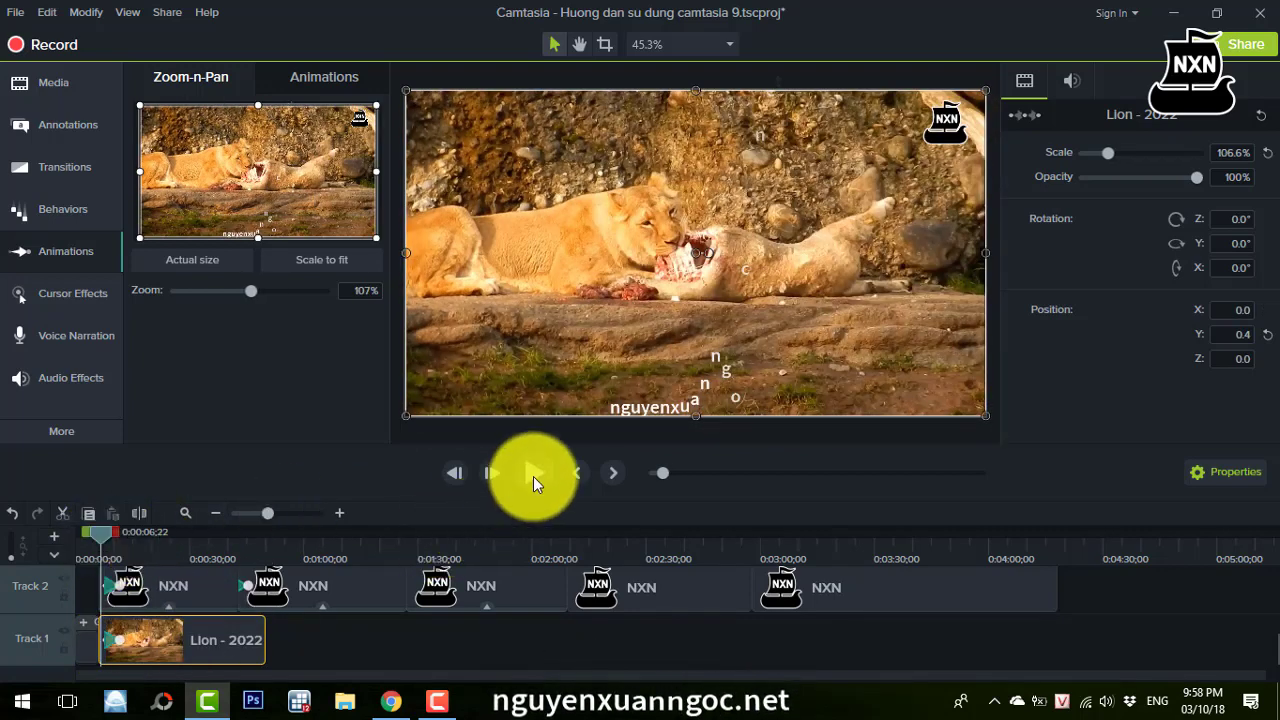
{"action": "left_click", "coordinate": [537, 472]}
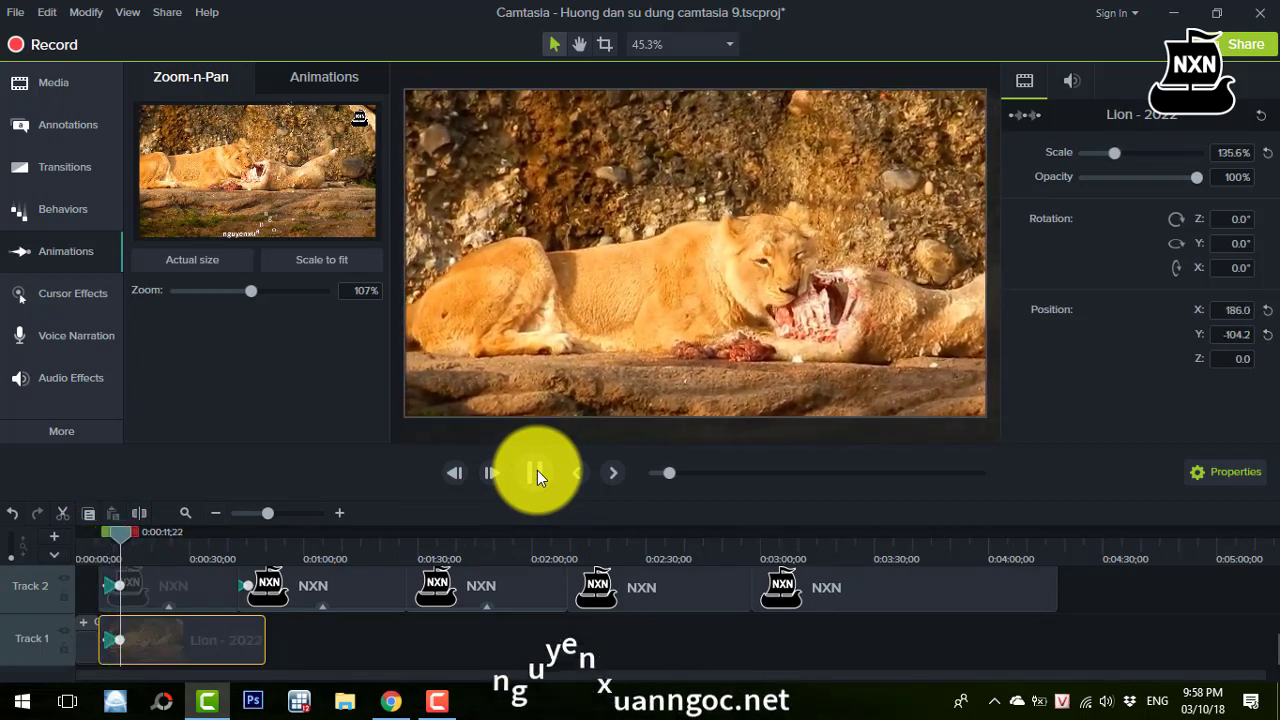
{"action": "left_click", "coordinate": [537, 473]}
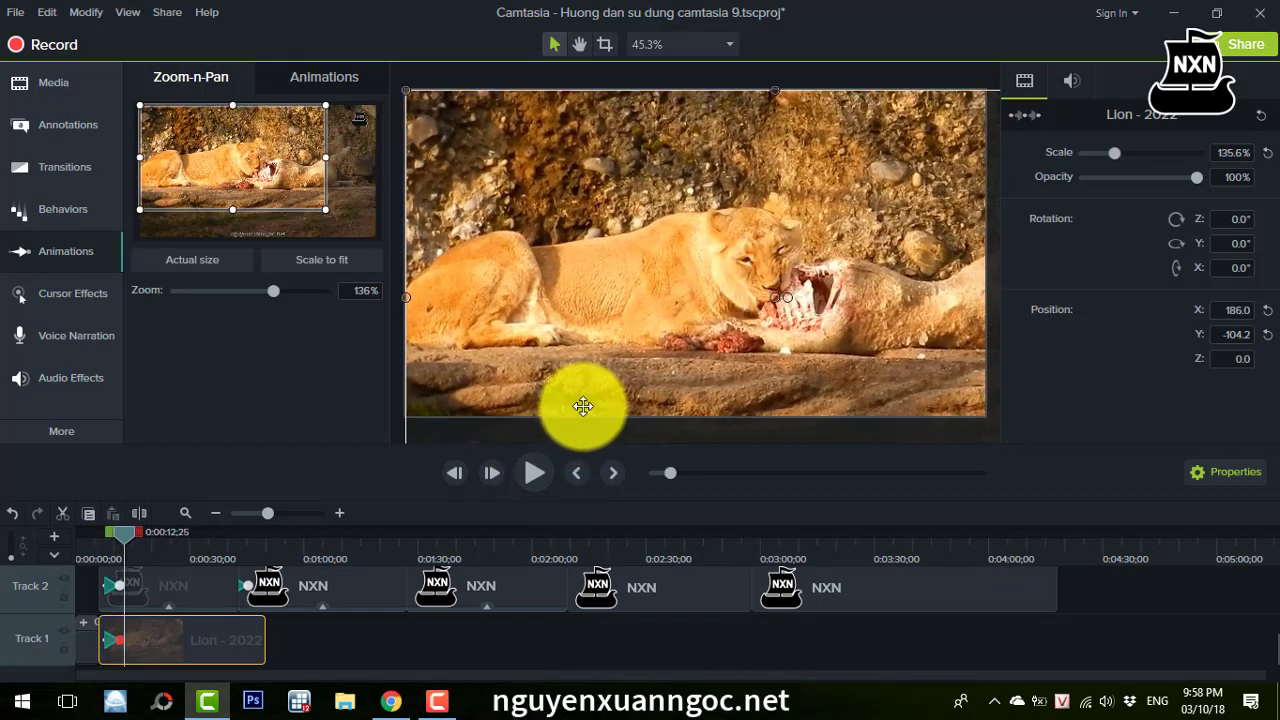
Step: Lengthen the lion clip's zoom-in animation to a duration of 10;04, ending at 0:00:20;17
{"action": "left_click_drag", "start_coordinate": [120, 638], "coordinate": [153, 640]}
{"action": "left_click", "coordinate": [118, 642]}
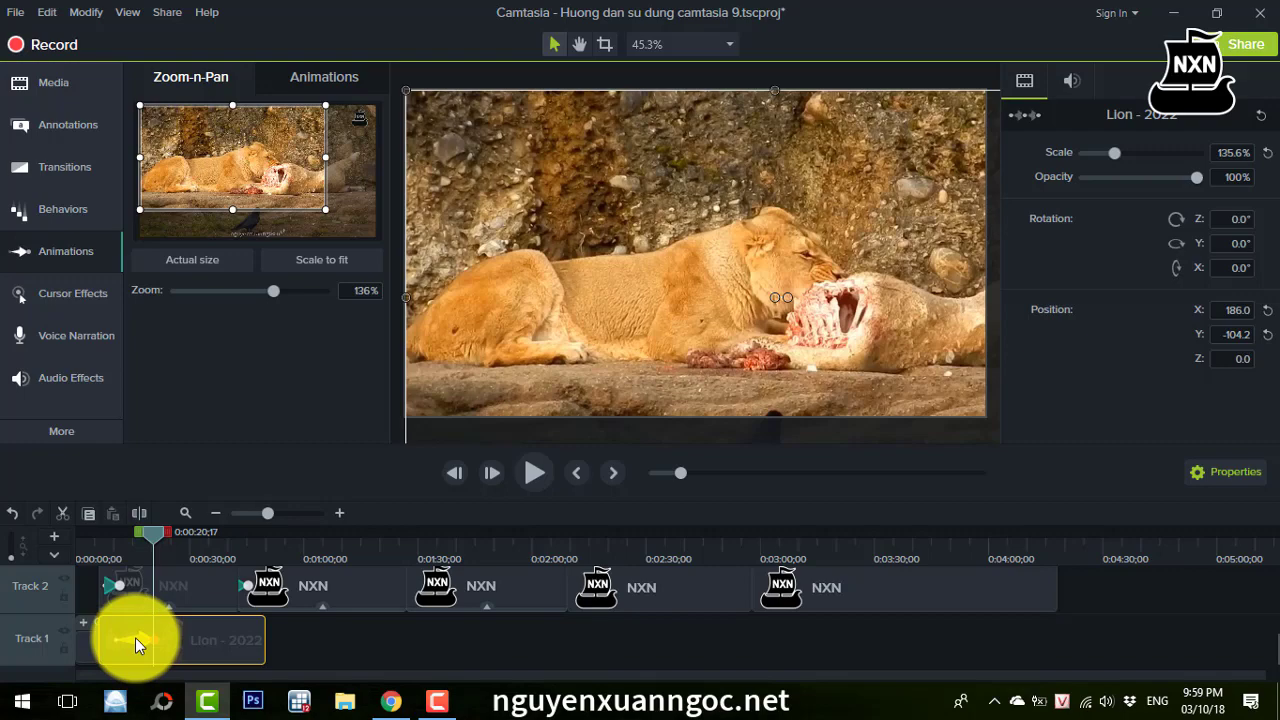
{"action": "left_click_drag", "start_coordinate": [135, 637], "coordinate": [144, 645]}
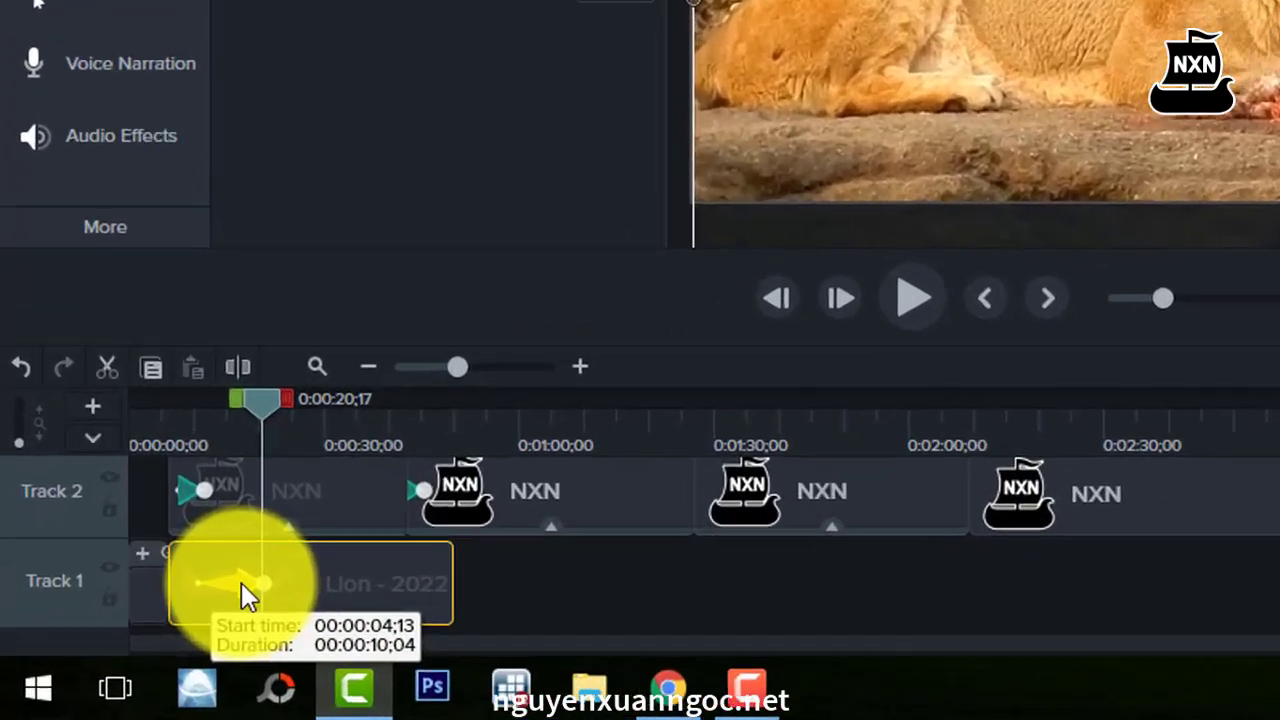
{"action": "left_click_drag", "start_coordinate": [248, 595], "coordinate": [248, 597]}
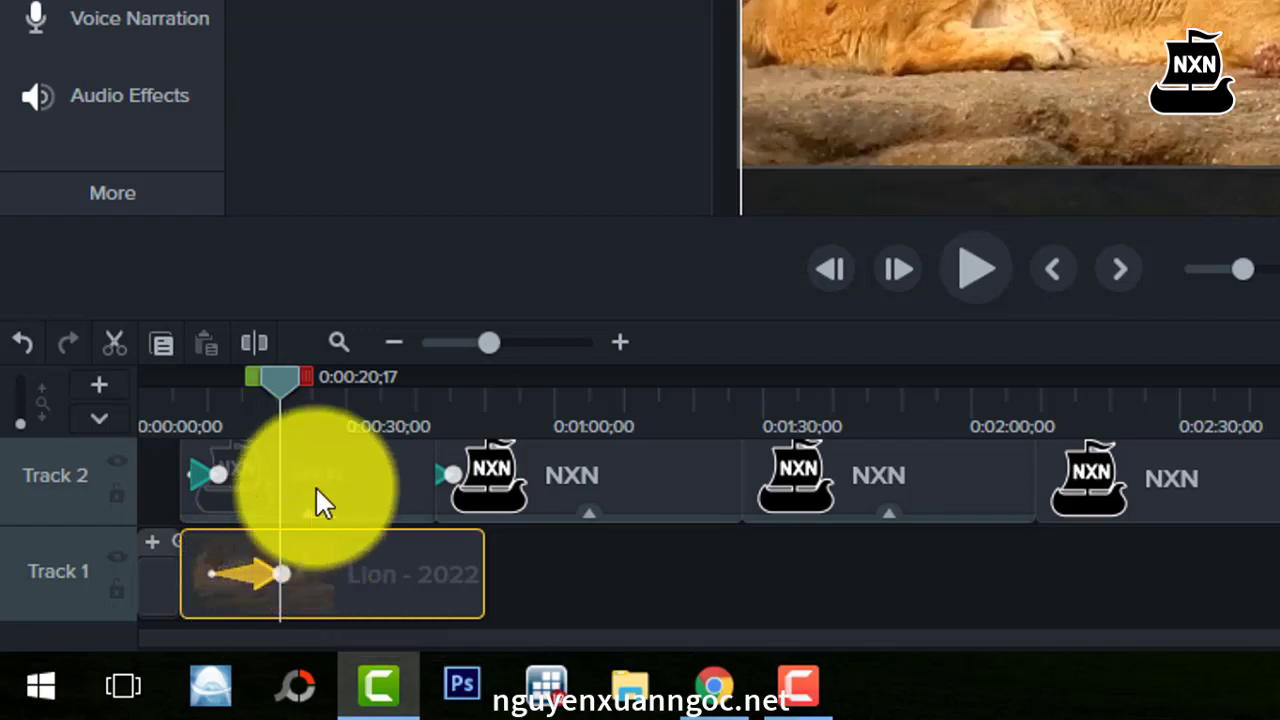
Step: Play through the lengthened zoom-in and add a Scale to fit animation at 0:00:22;03
{"action": "left_click_drag", "start_coordinate": [284, 378], "coordinate": [204, 437]}
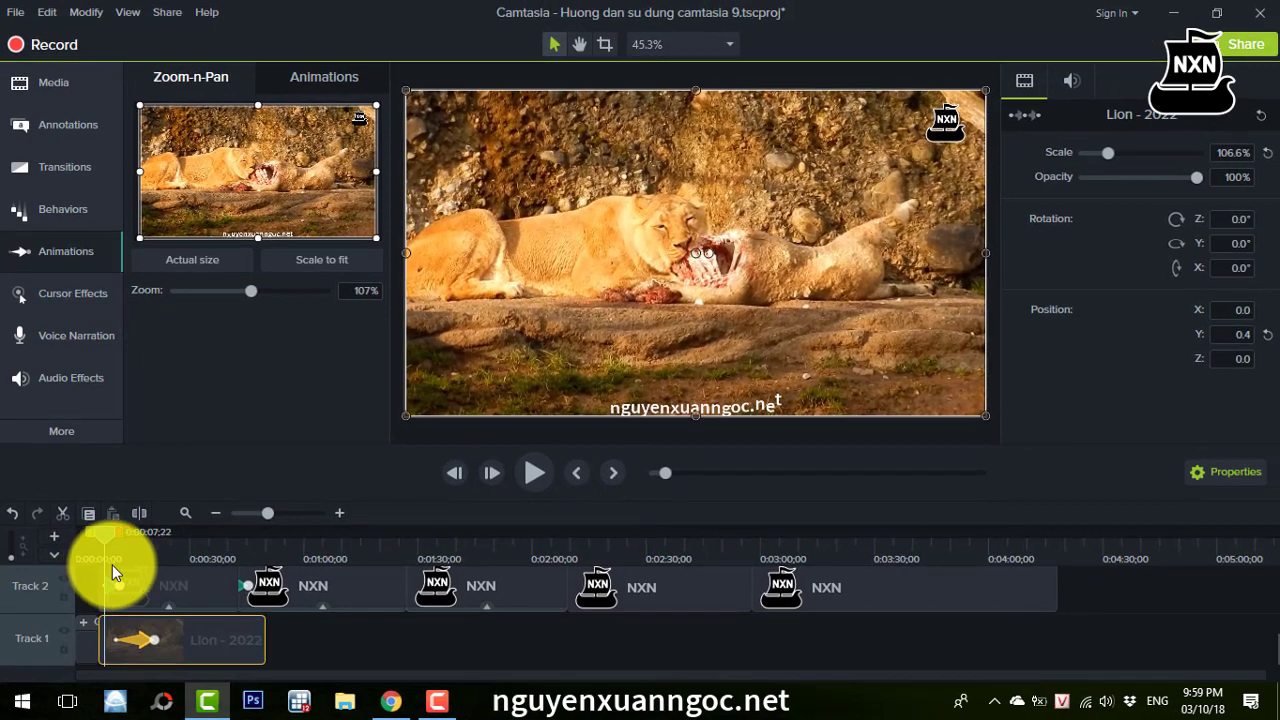
{"action": "left_click_drag", "start_coordinate": [112, 565], "coordinate": [113, 565]}
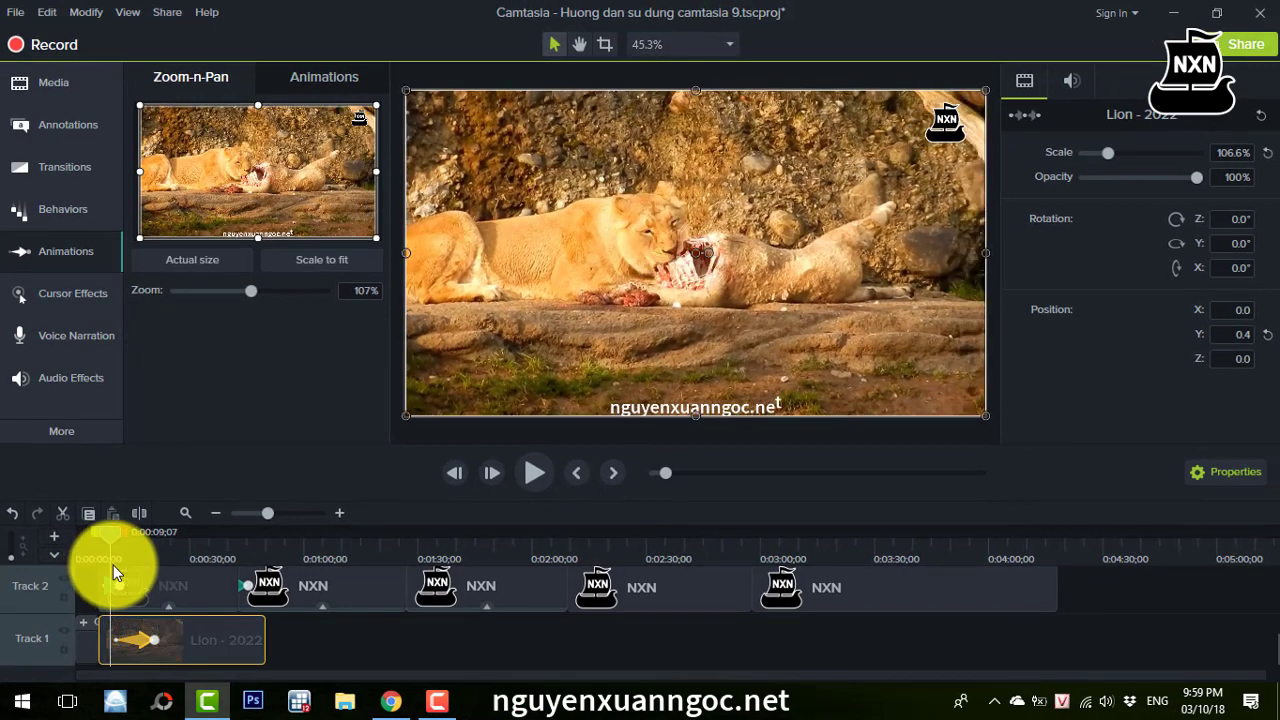
{"action": "left_click", "coordinate": [530, 472]}
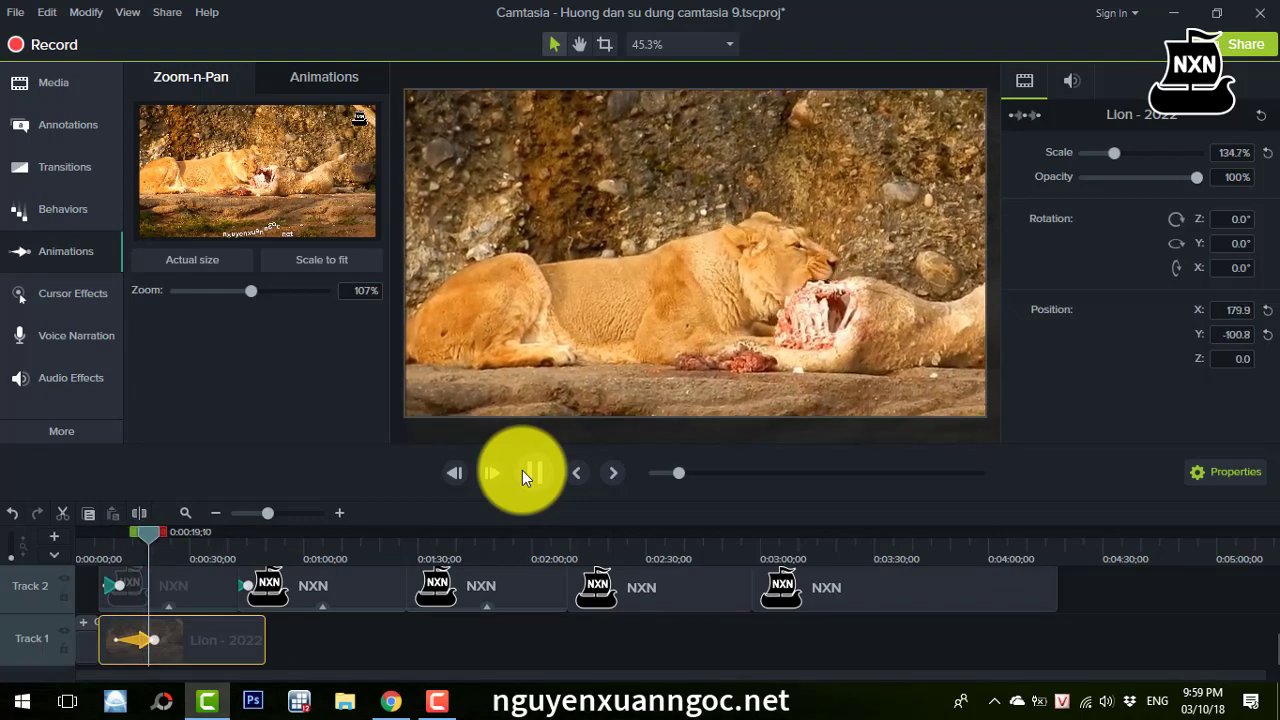
{"action": "left_click", "coordinate": [530, 470]}
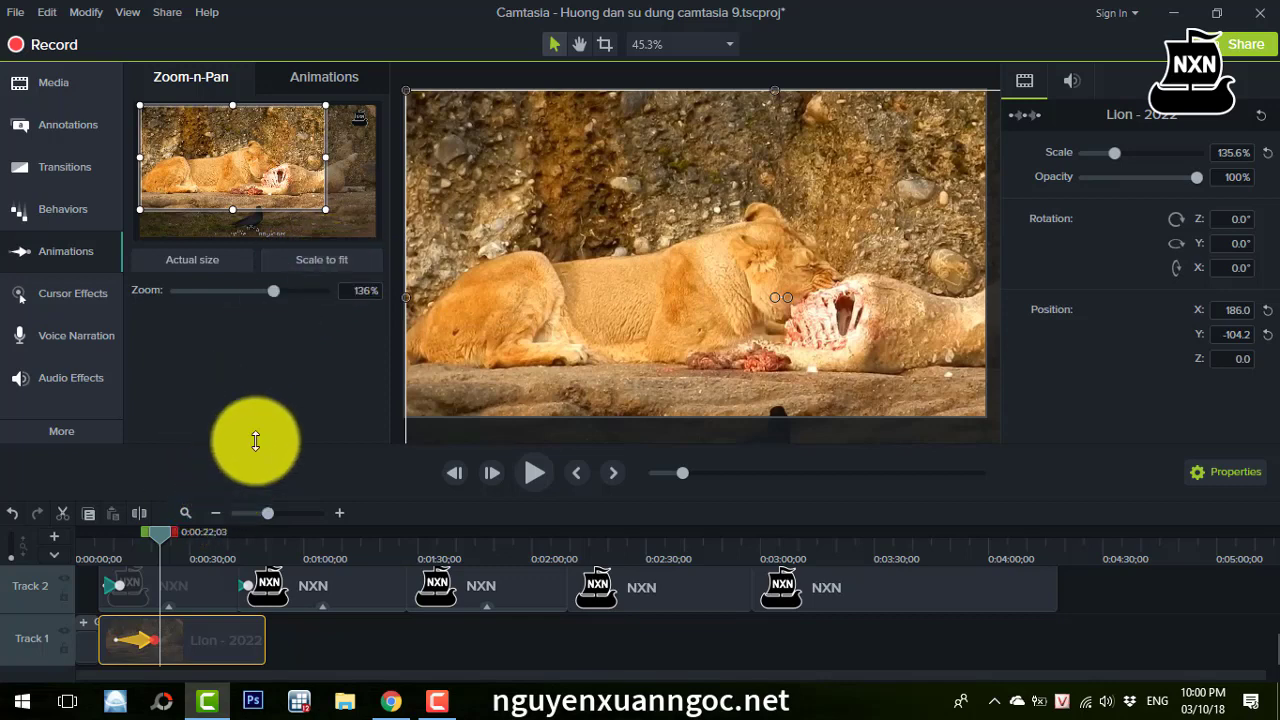
{"action": "left_click", "coordinate": [327, 259]}
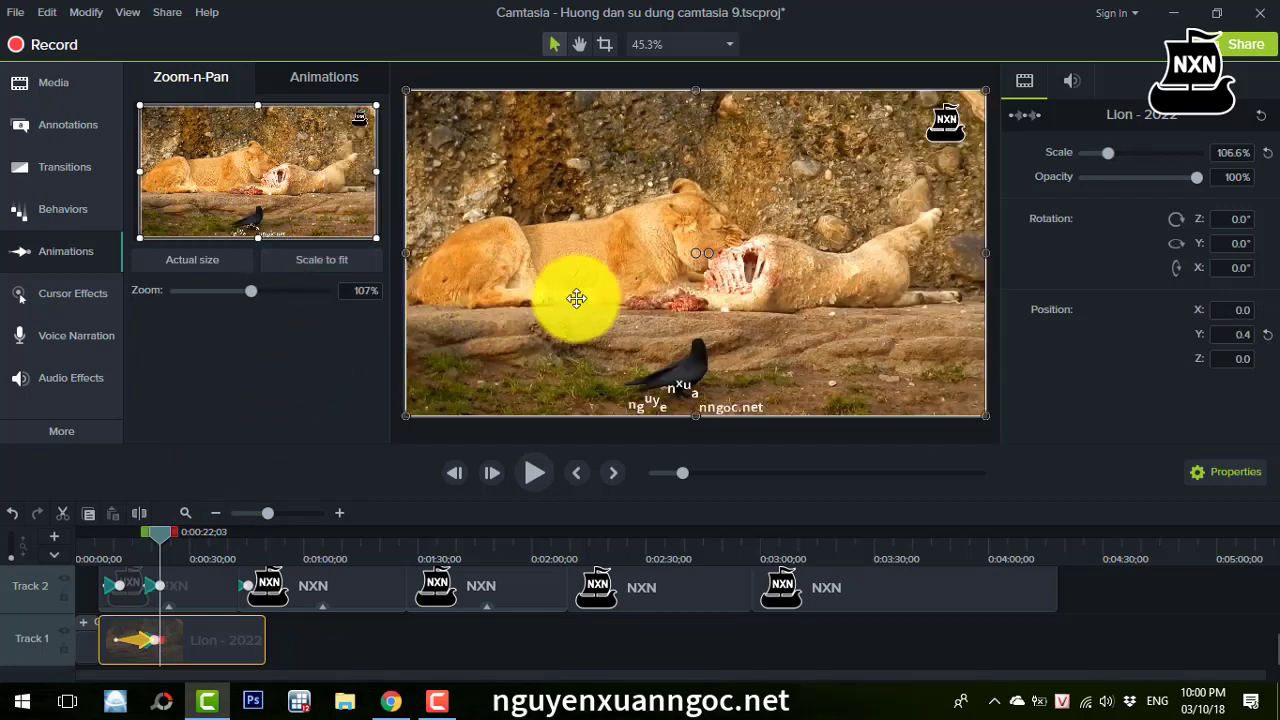
{"action": "left_click", "coordinate": [168, 598]}
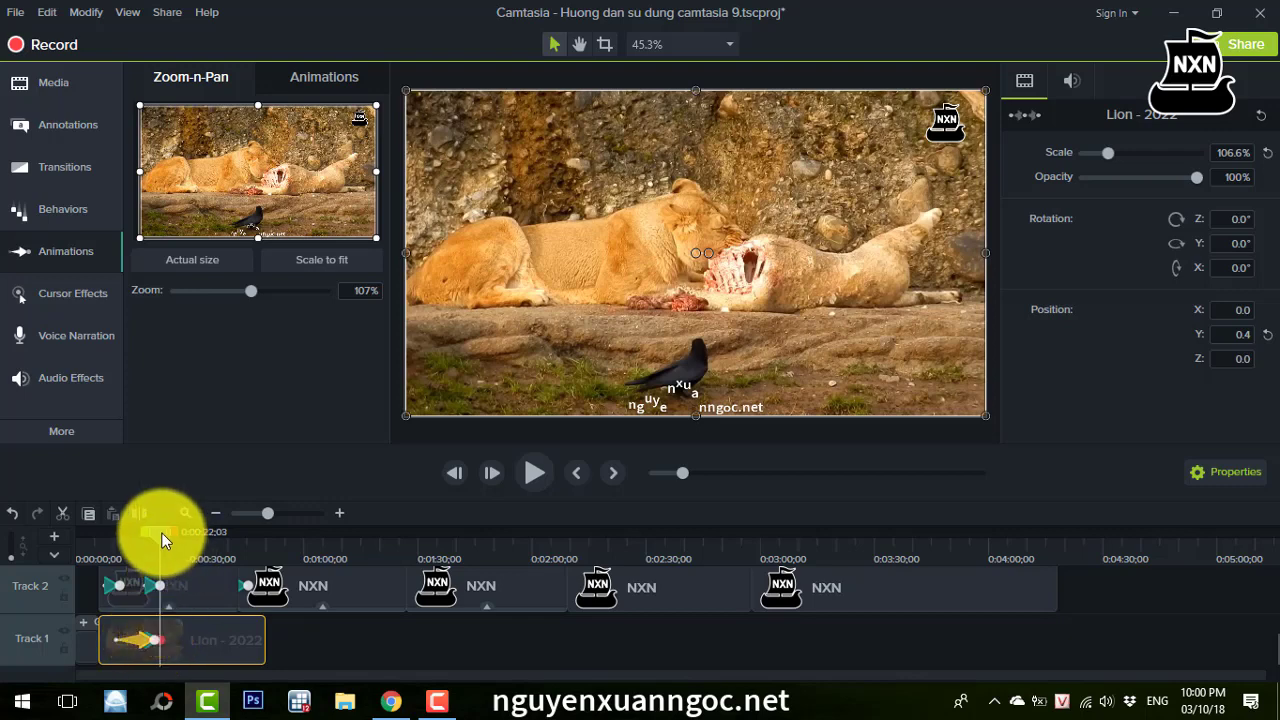
Step: Shorten the lion clip's zoom-in animation to end at about 0:00:17;13 and move the zoom-out animation directly after it
{"action": "left_click_drag", "start_coordinate": [162, 533], "coordinate": [114, 595]}
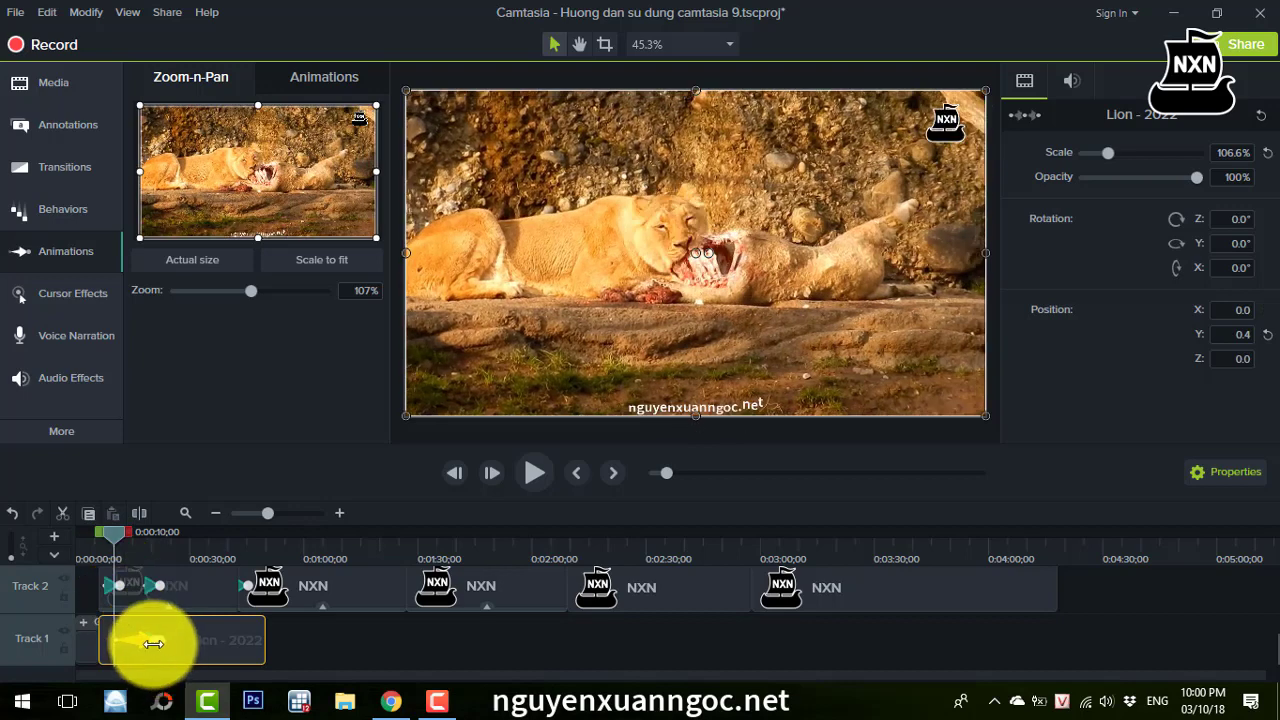
{"action": "left_click_drag", "start_coordinate": [149, 636], "coordinate": [144, 643]}
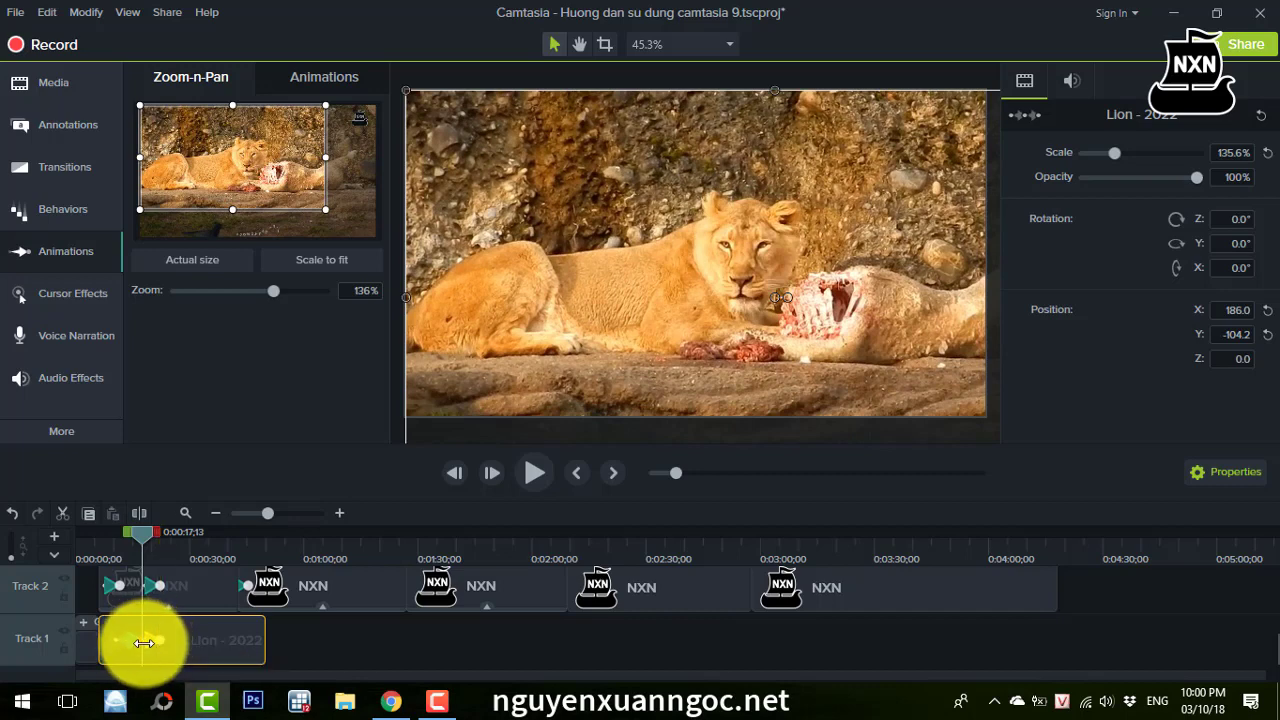
{"action": "left_click", "coordinate": [339, 512]}
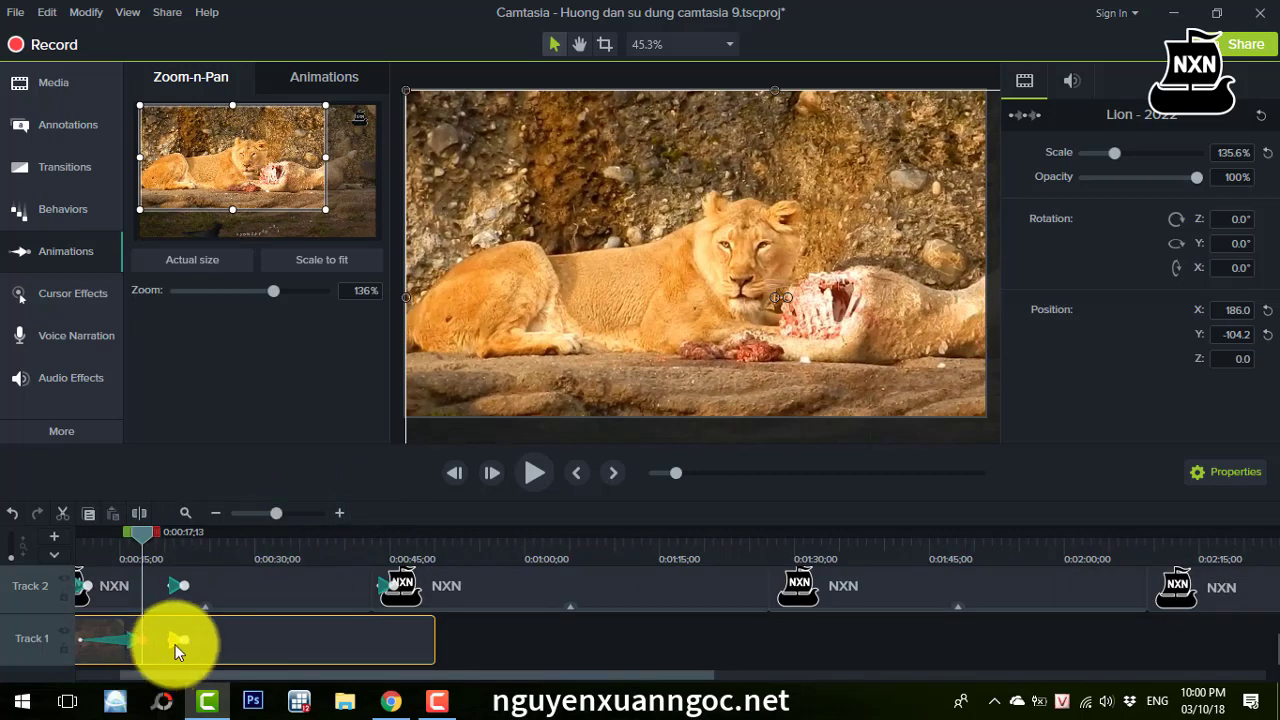
{"action": "left_click_drag", "start_coordinate": [175, 644], "coordinate": [148, 644]}
Step: Preview the lion clip's zoom-in and zoom-out animations from about 0:00:10;14
{"action": "left_click_drag", "start_coordinate": [141, 541], "coordinate": [76, 582]}
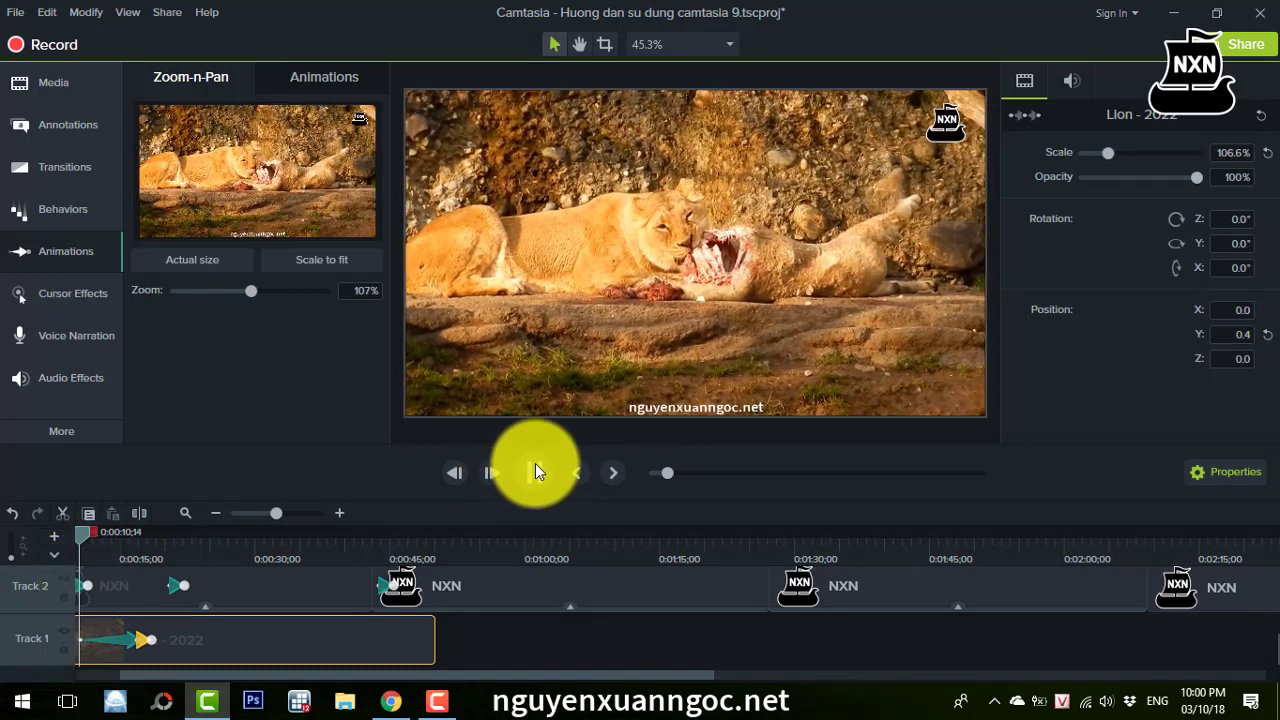
{"action": "left_click", "coordinate": [536, 466]}
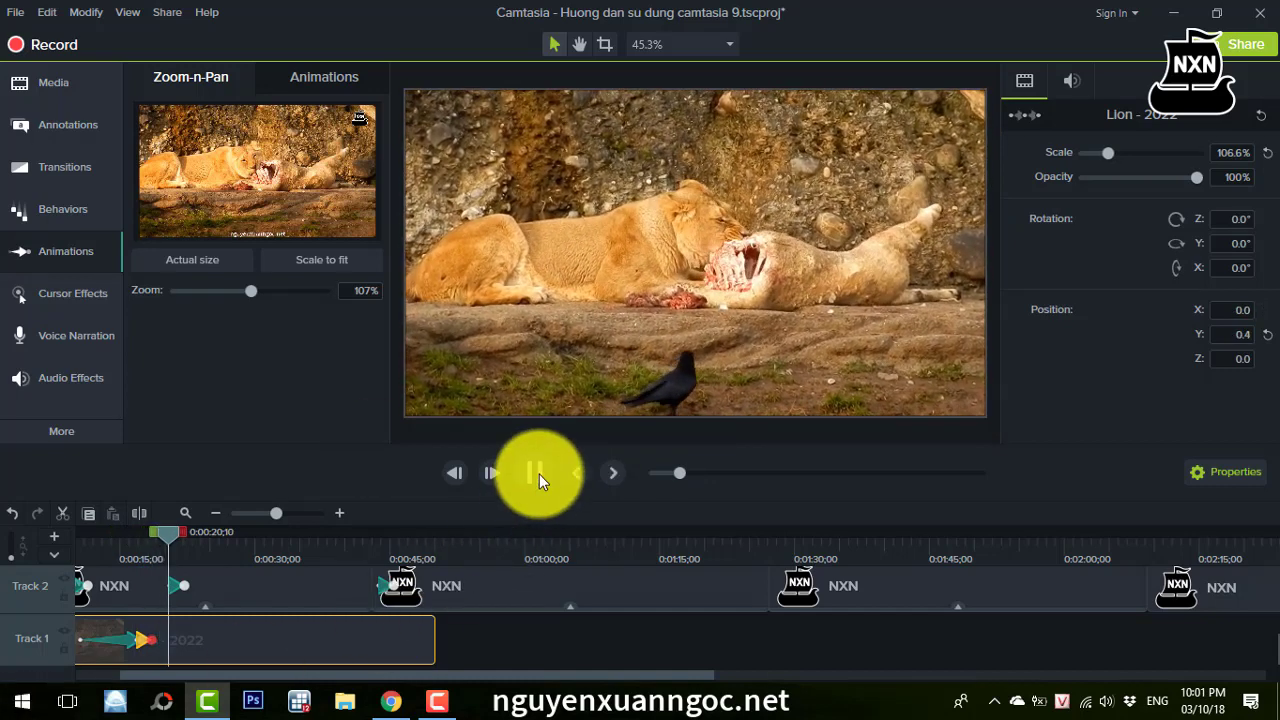
{"action": "left_click", "coordinate": [539, 474]}
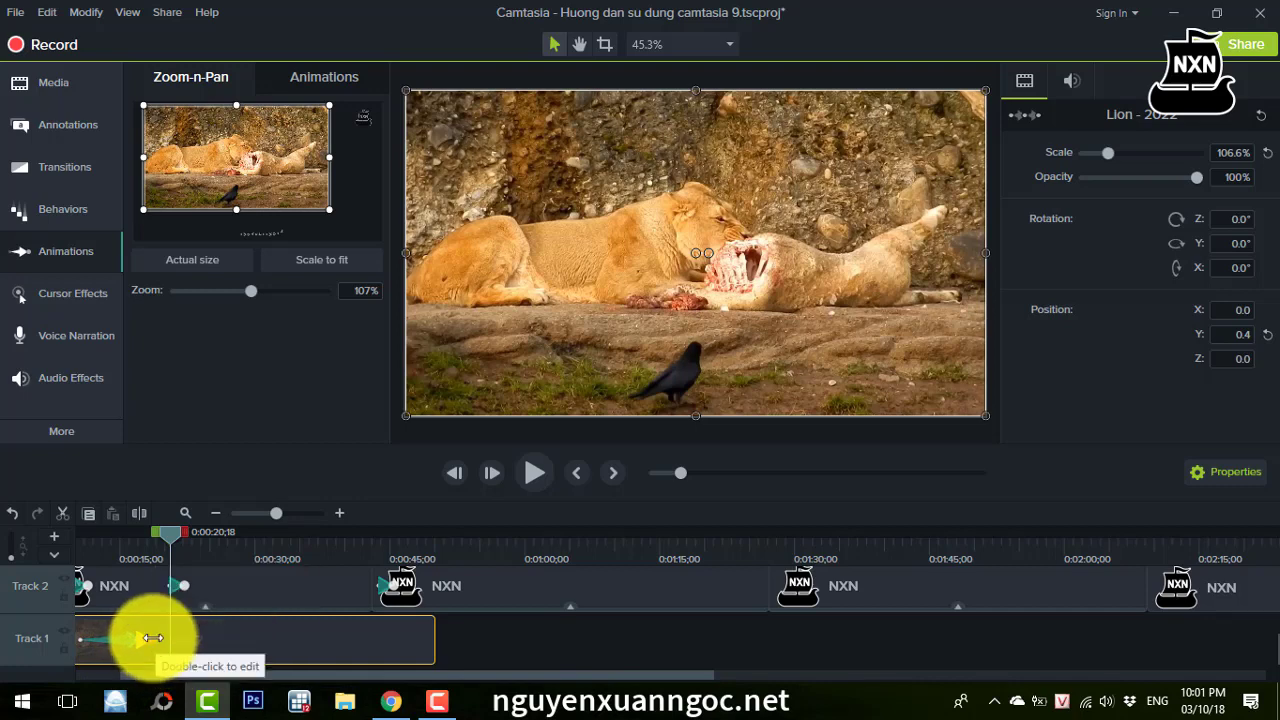
Step: Lengthen the lion clip's zoom-out animation to end at 0:00:18;29 and play it back from 0:00:17;10
{"action": "left_click", "coordinate": [339, 513]}
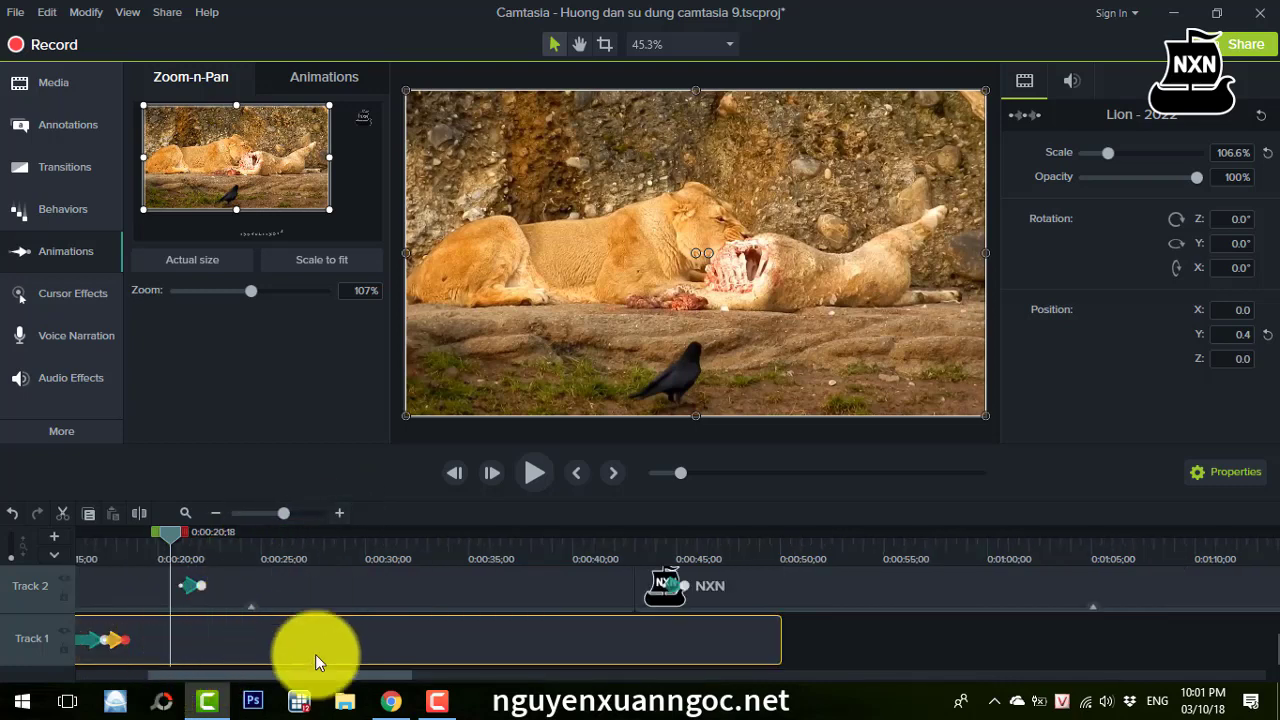
{"action": "scroll", "coordinate": [358, 682], "scroll_direction": "up", "scroll_amount": 5}
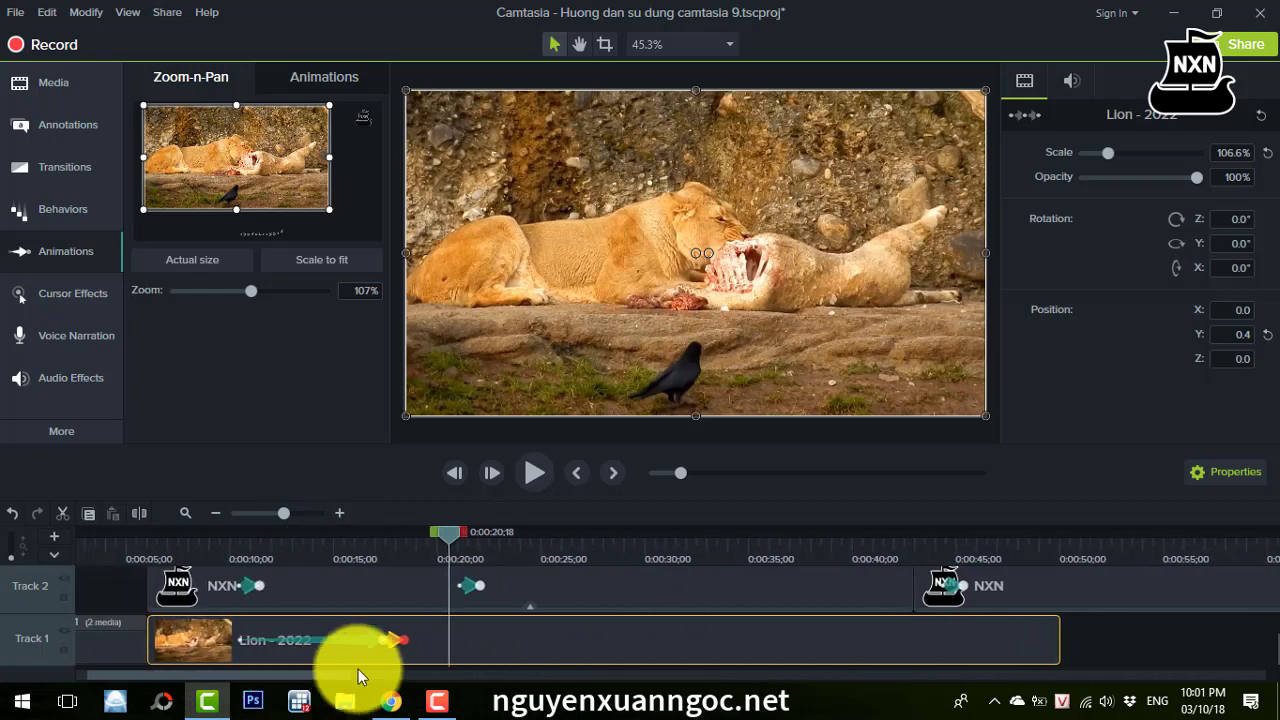
{"action": "left_click_drag", "start_coordinate": [400, 641], "coordinate": [416, 640]}
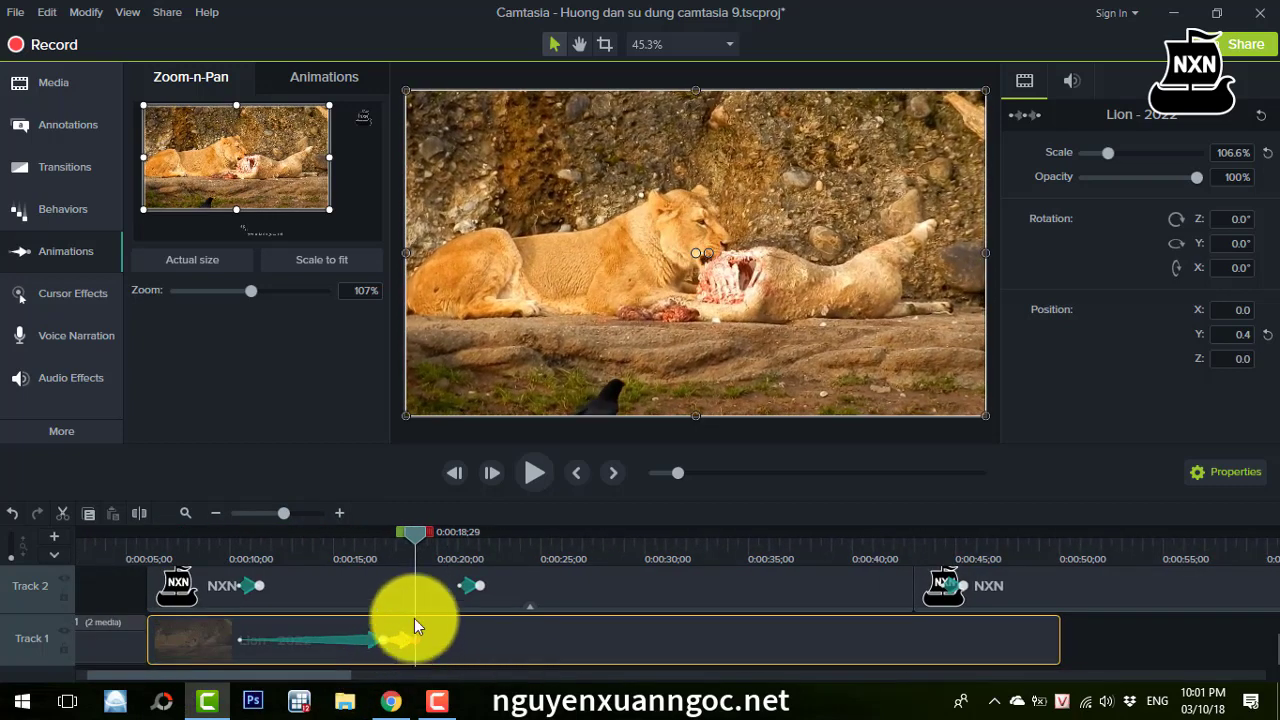
{"action": "left_click_drag", "start_coordinate": [416, 536], "coordinate": [383, 558]}
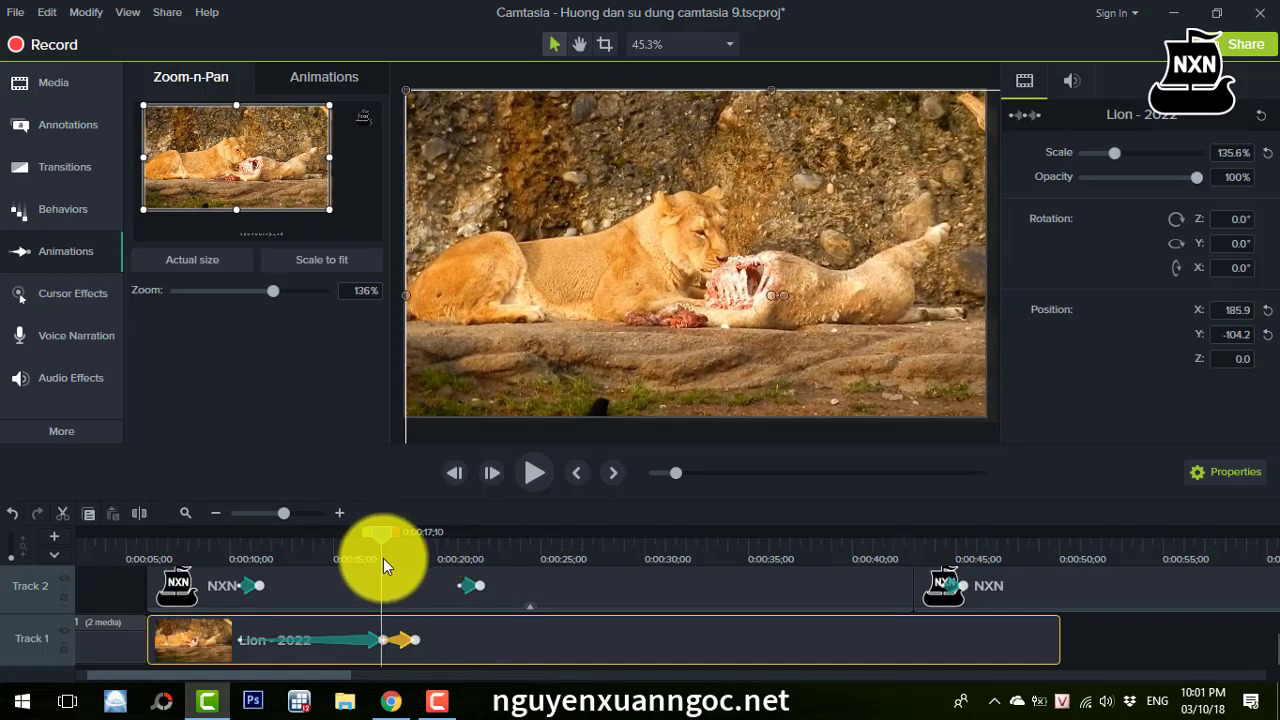
{"action": "left_click", "coordinate": [534, 474]}
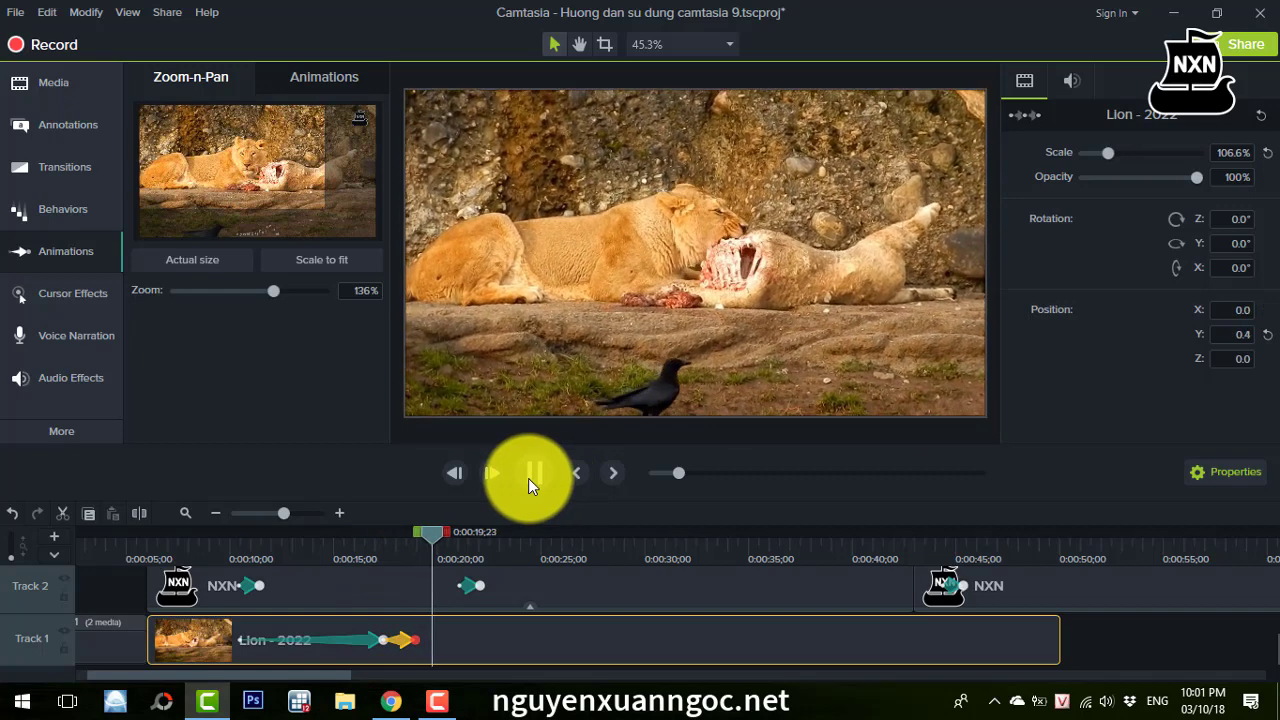
Step: Shorten the lion clip's zoom-in animation to end at 0:00:11;13 and place a shortened zoom-out directly after it, ending at 0:00:12;14
{"action": "left_click", "coordinate": [528, 480]}
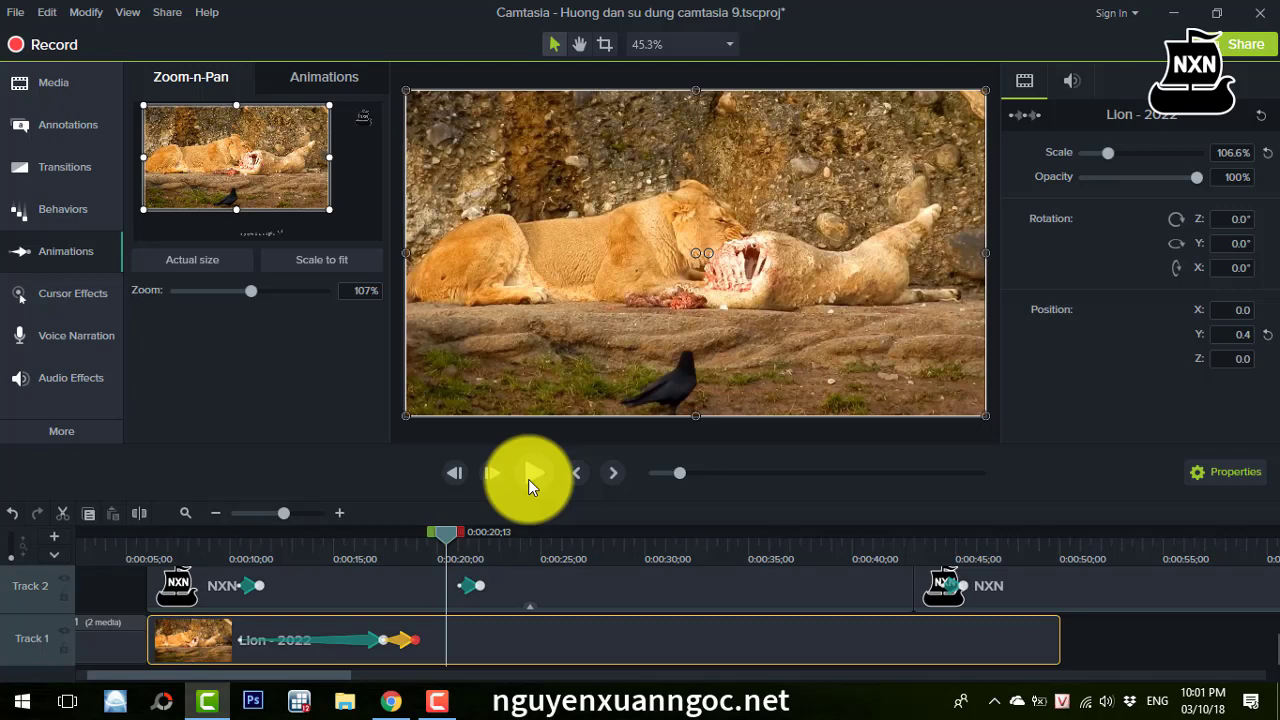
{"action": "left_click", "coordinate": [345, 636]}
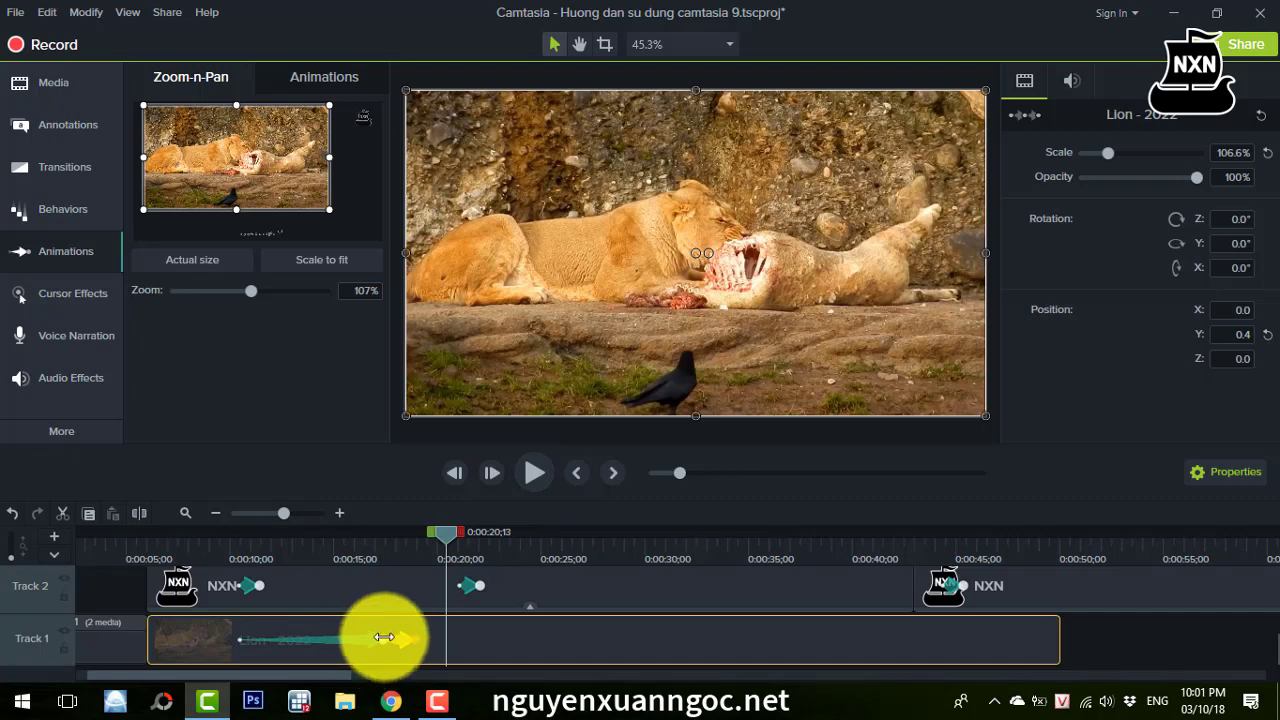
{"action": "left_click_drag", "start_coordinate": [384, 637], "coordinate": [254, 641]}
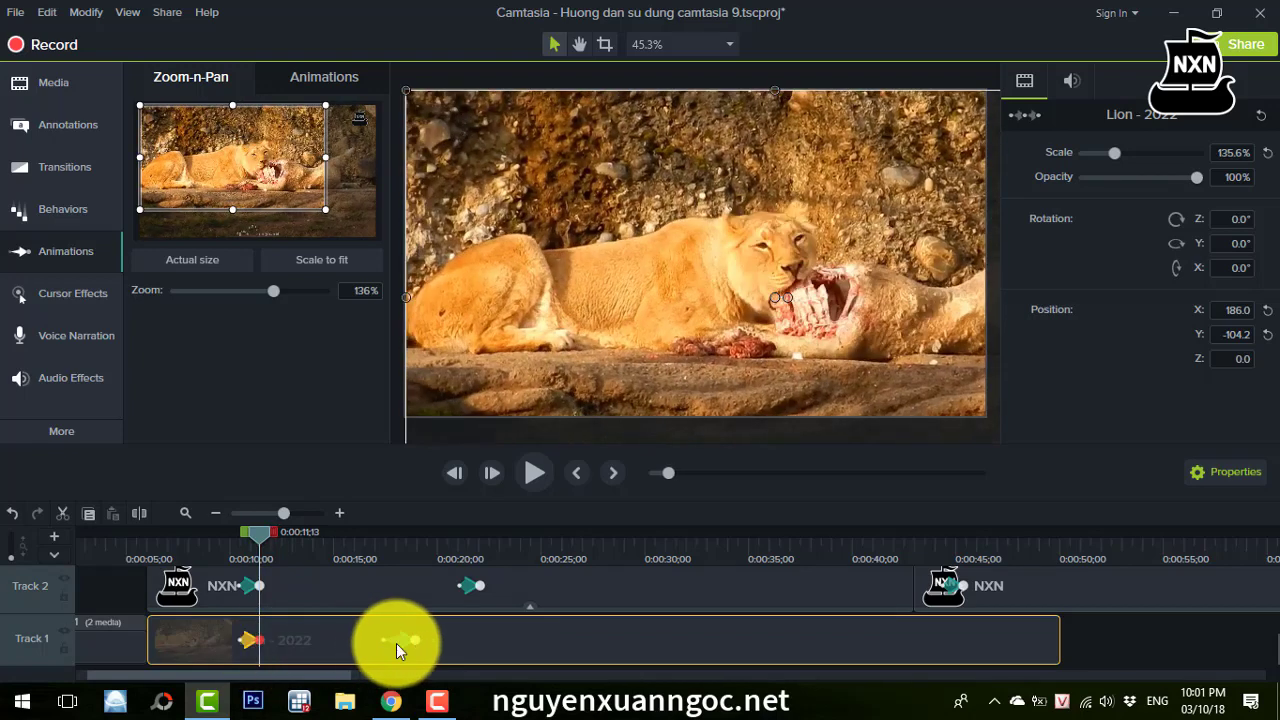
{"action": "left_click_drag", "start_coordinate": [402, 641], "coordinate": [282, 641]}
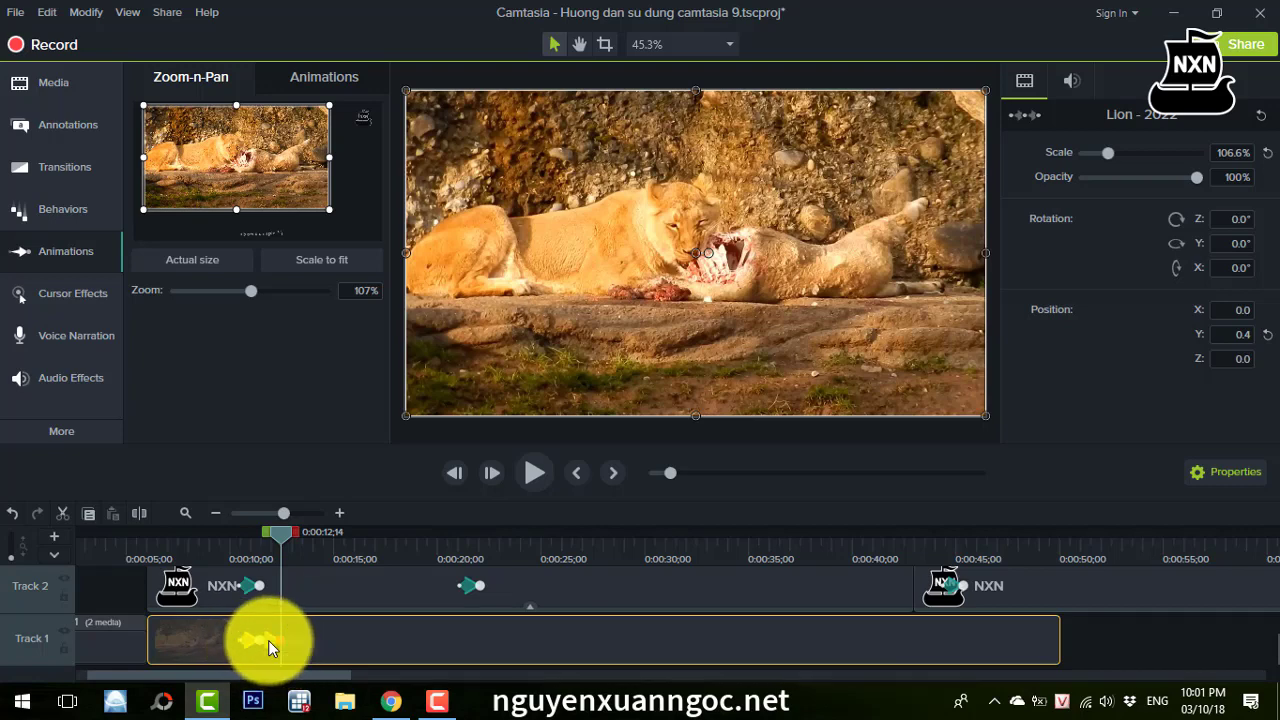
Step: Copy the lion clip's zoom-in and zoom-out pair and paste it twice, with the playhead at 0:00:12;28 and 0:00:14;21
{"action": "key", "text": "ctrl+c"}
{"action": "key", "text": "ctrl+v"}
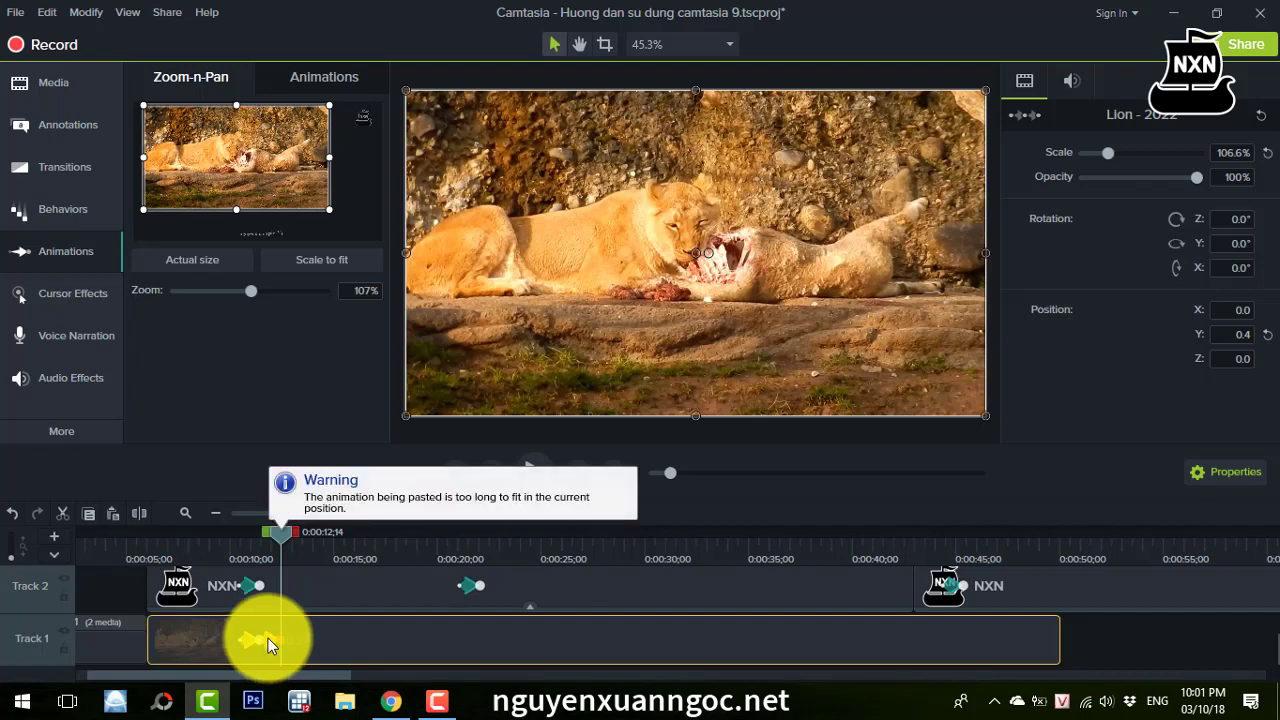
{"action": "left_click", "coordinate": [290, 535]}
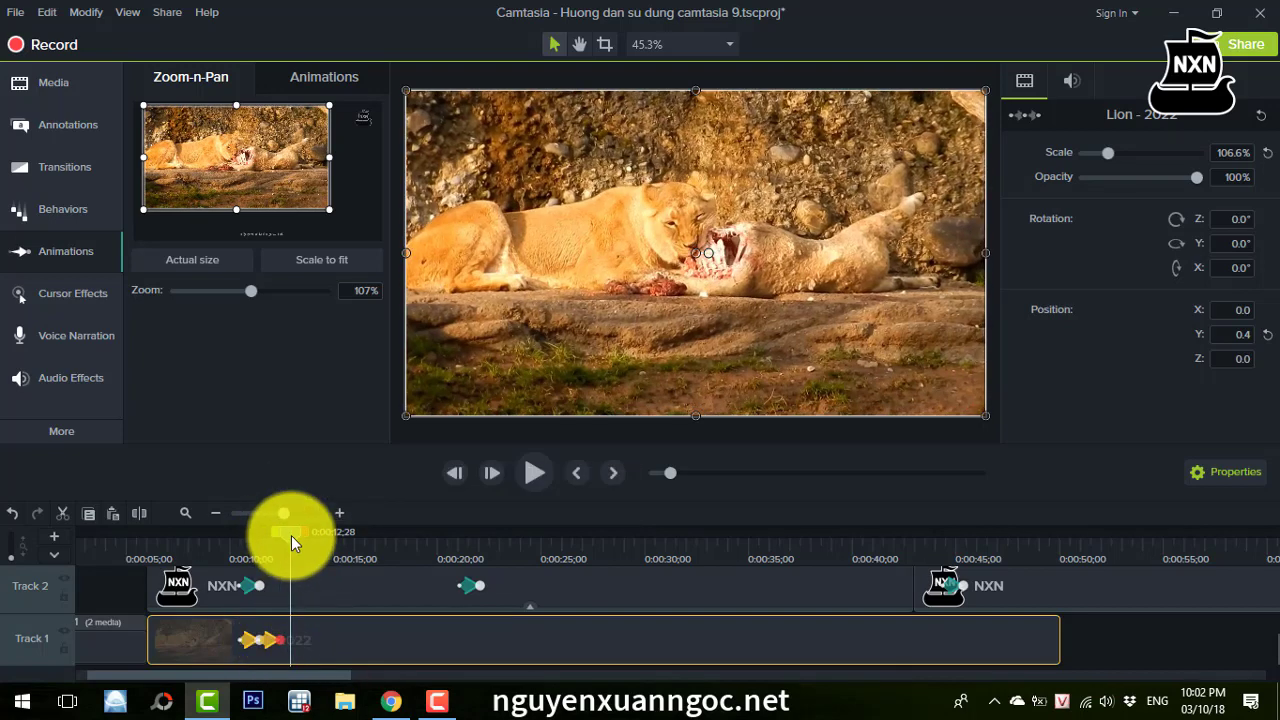
{"action": "key", "text": "ctrl+v"}
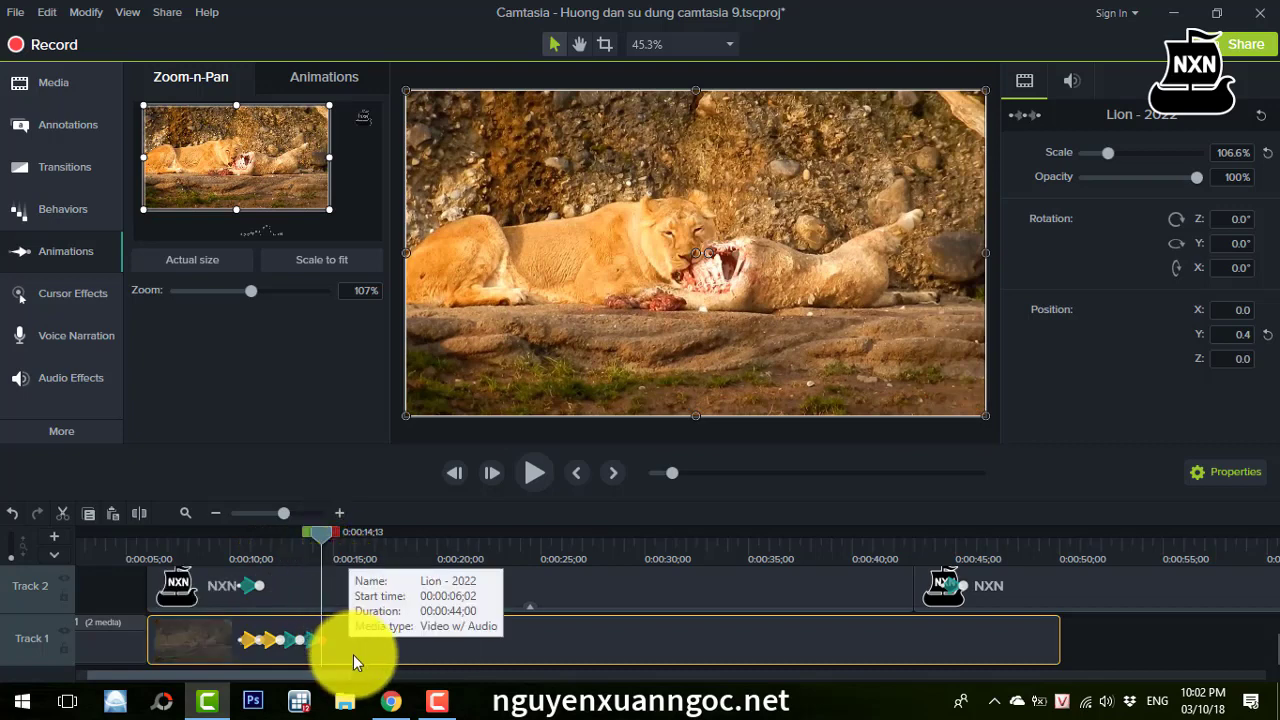
{"action": "key", "text": "ctrl+v"}
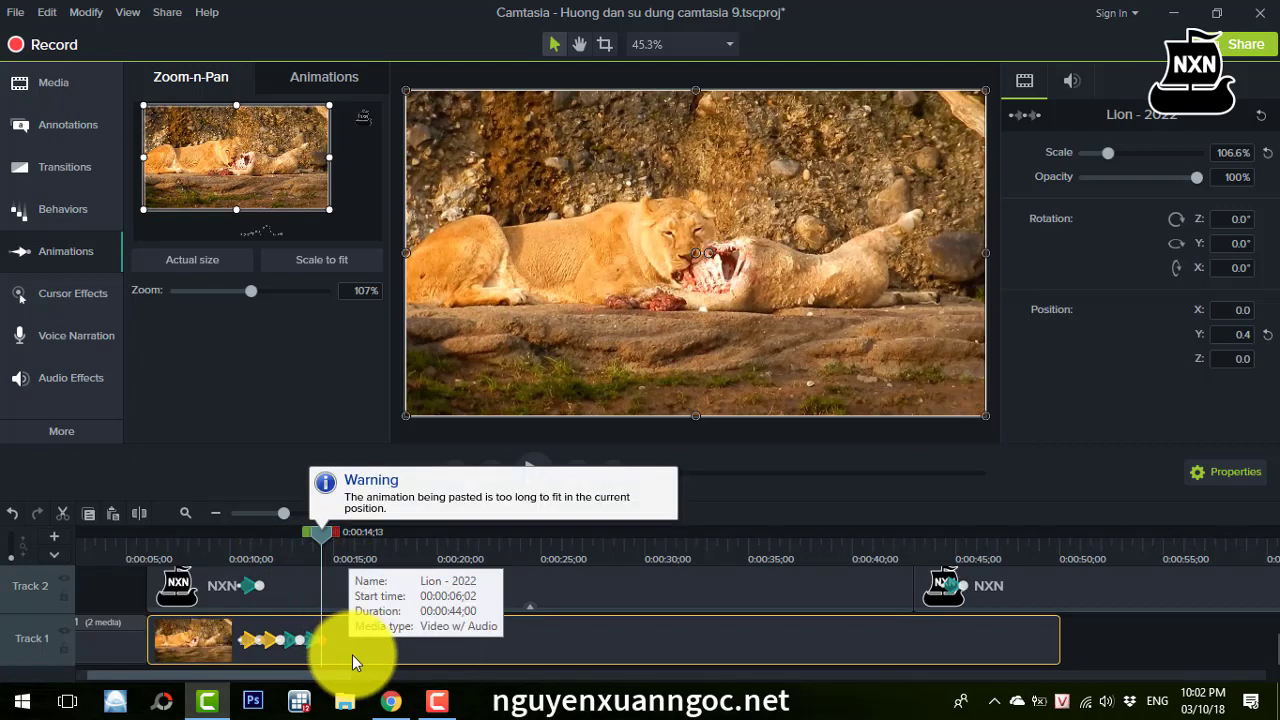
{"action": "left_click_drag", "start_coordinate": [327, 537], "coordinate": [330, 536]}
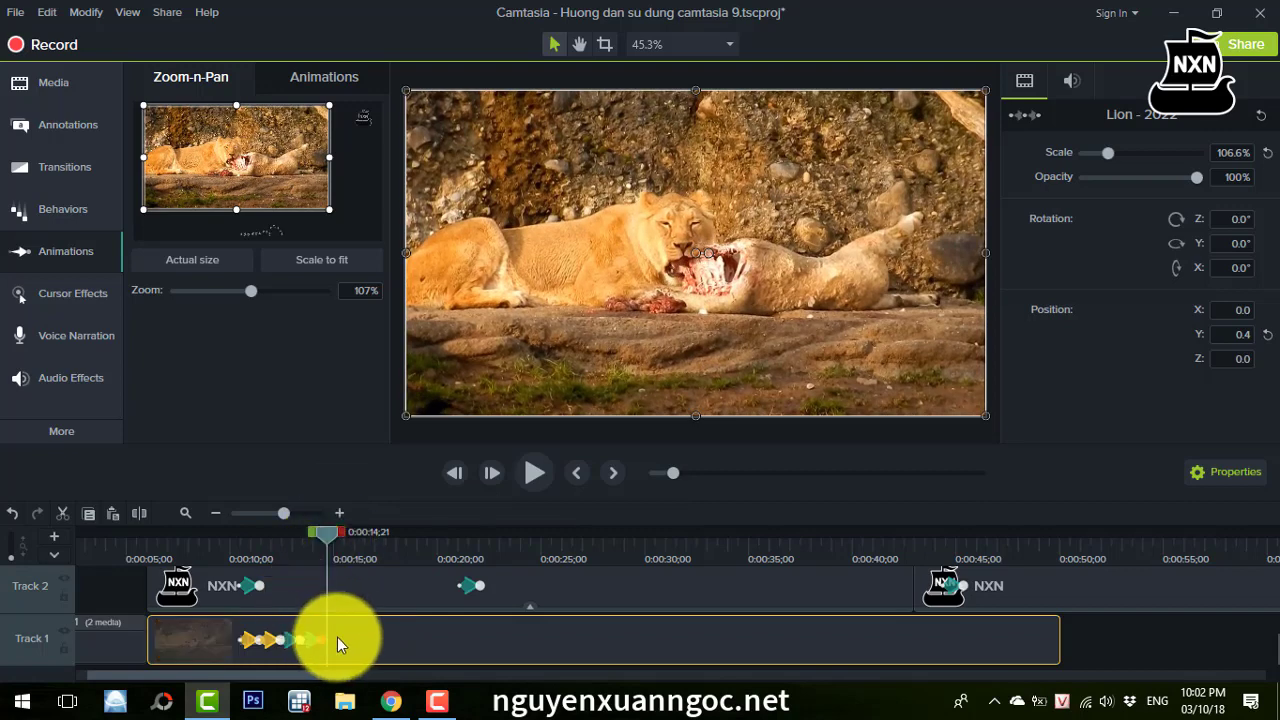
{"action": "key", "text": "space"}
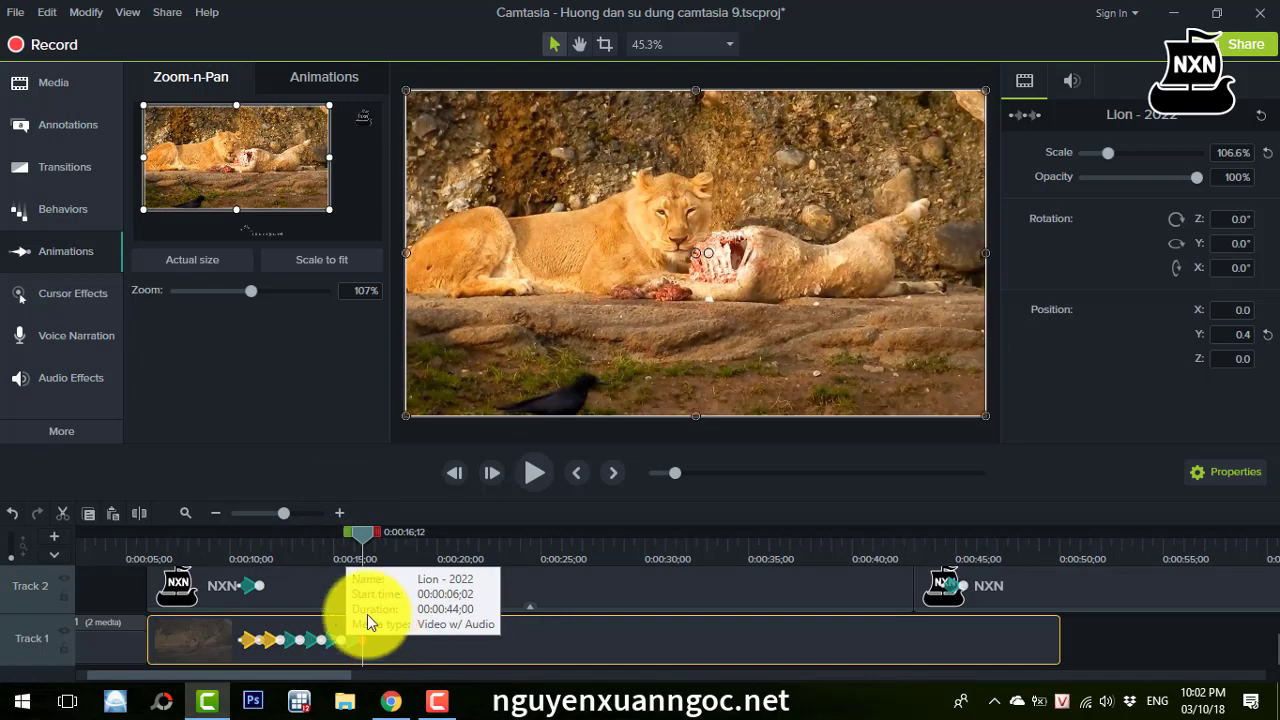
Step: Play back the lion clip's repeated zoom animations from 0:00:10;14 and stop after the last one
{"action": "left_click_drag", "start_coordinate": [364, 535], "coordinate": [241, 564]}
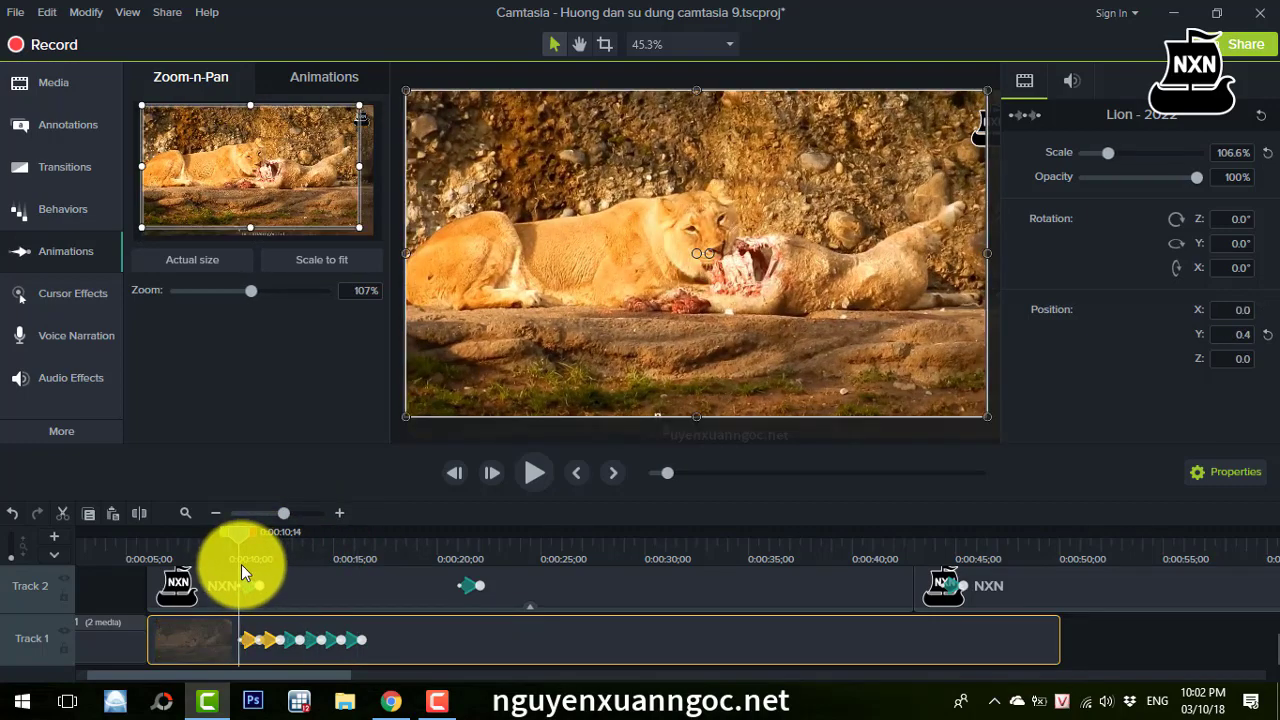
{"action": "left_click", "coordinate": [534, 472]}
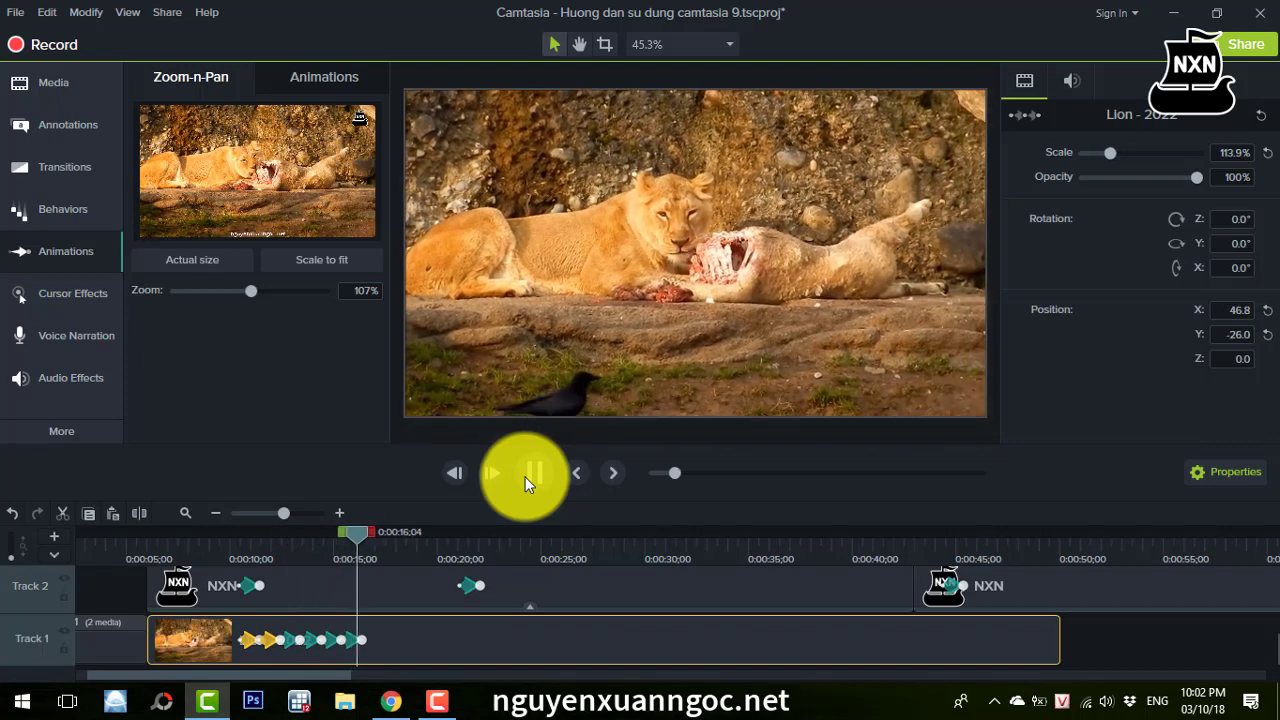
{"action": "left_click", "coordinate": [518, 485]}
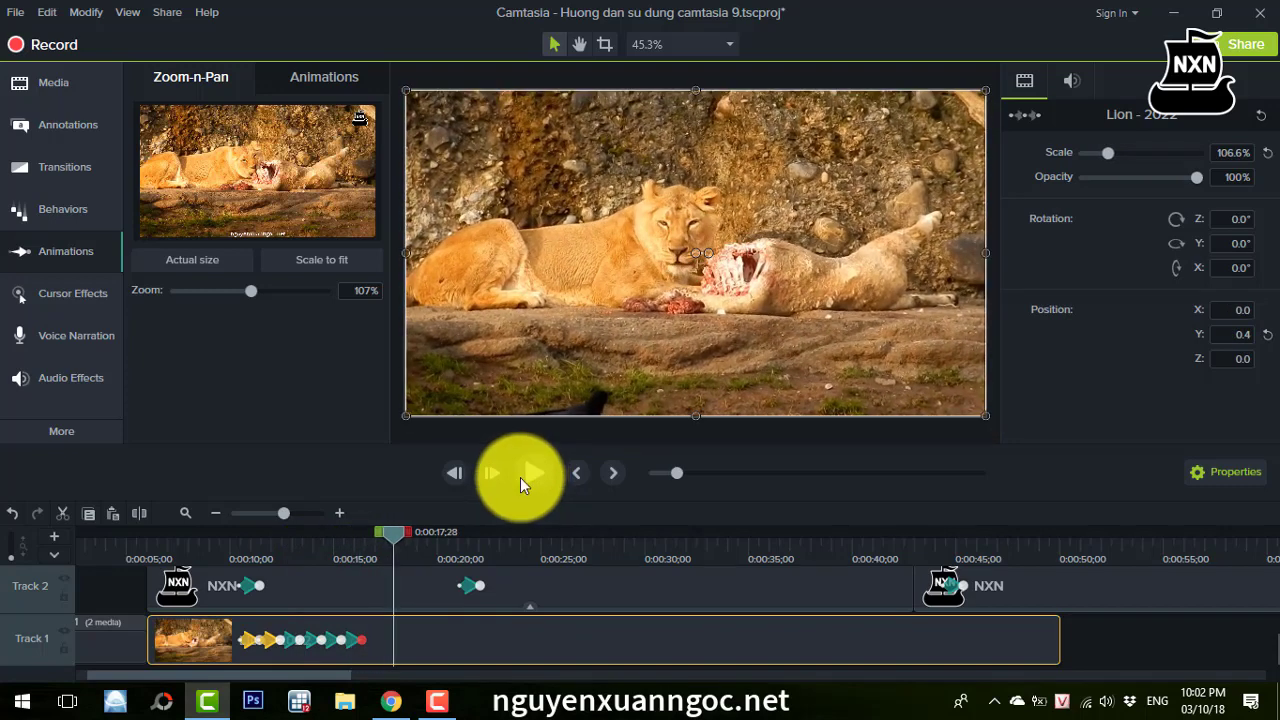